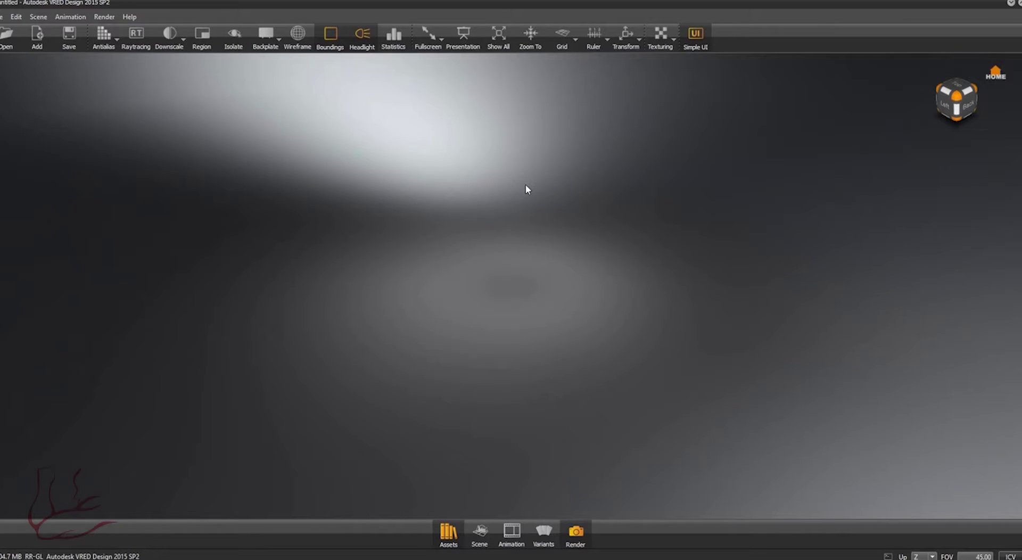
# Step: Open the file Bike KTMModel.wire from the Bike folder and import it with medium tessellation quality
pyautogui.moveTo(779, 170); pyautogui.dragTo(764, 53)
pyautogui.moveTo(599, 217); pyautogui.dragTo(605, 144)
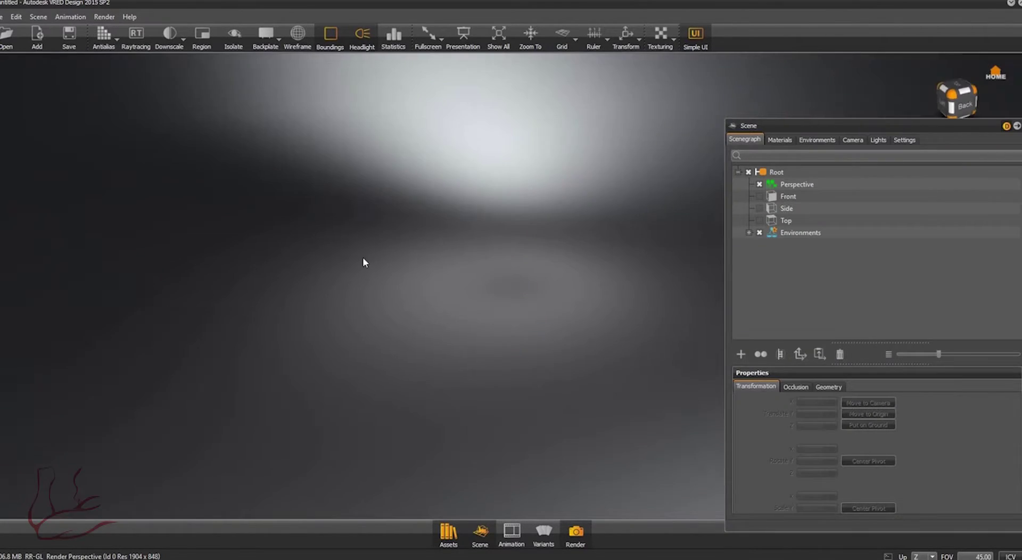
pyautogui.moveTo(363, 262); pyautogui.dragTo(217, 96)
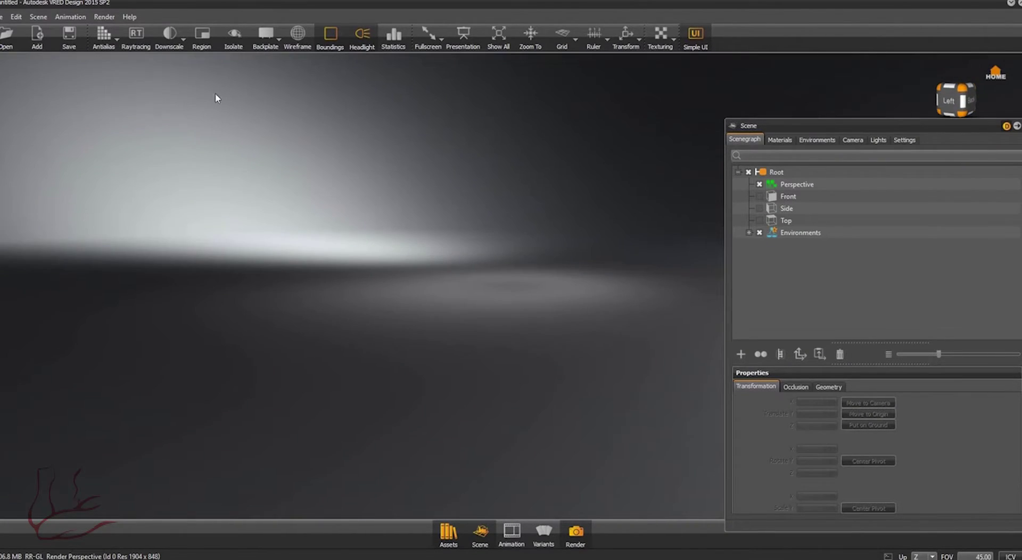
pyautogui.click(7, 35)
pyautogui.click(256, 186)
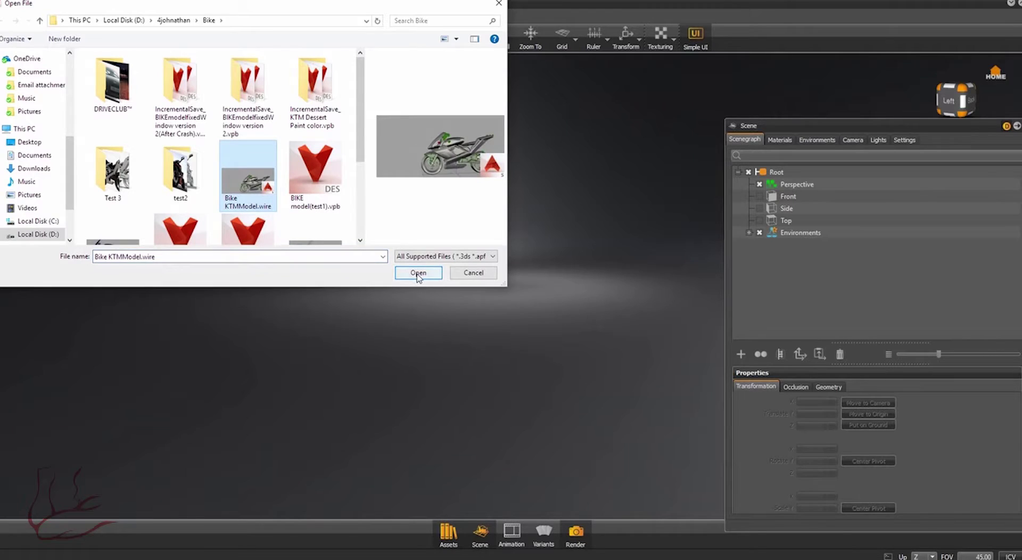
pyautogui.click(418, 273)
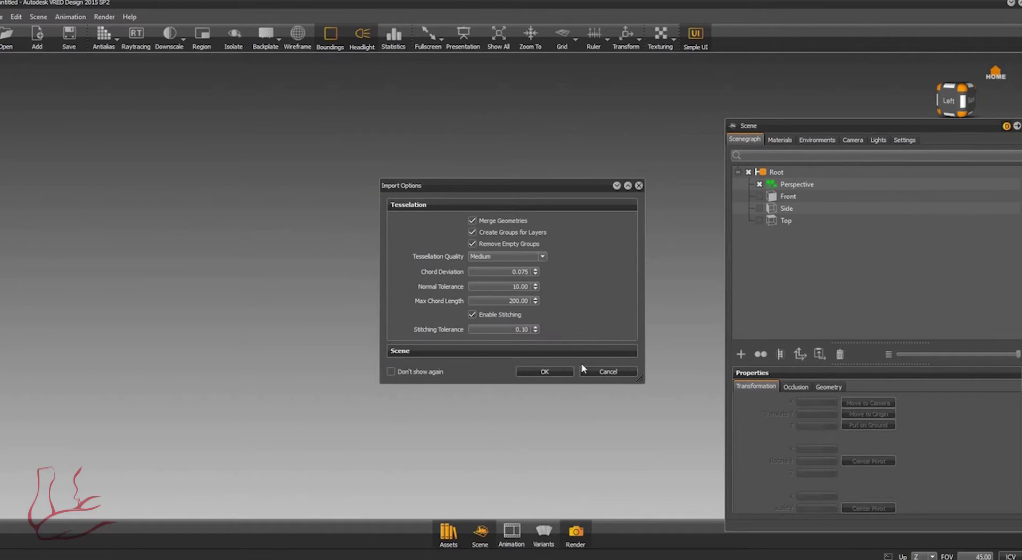
pyautogui.click(543, 370)
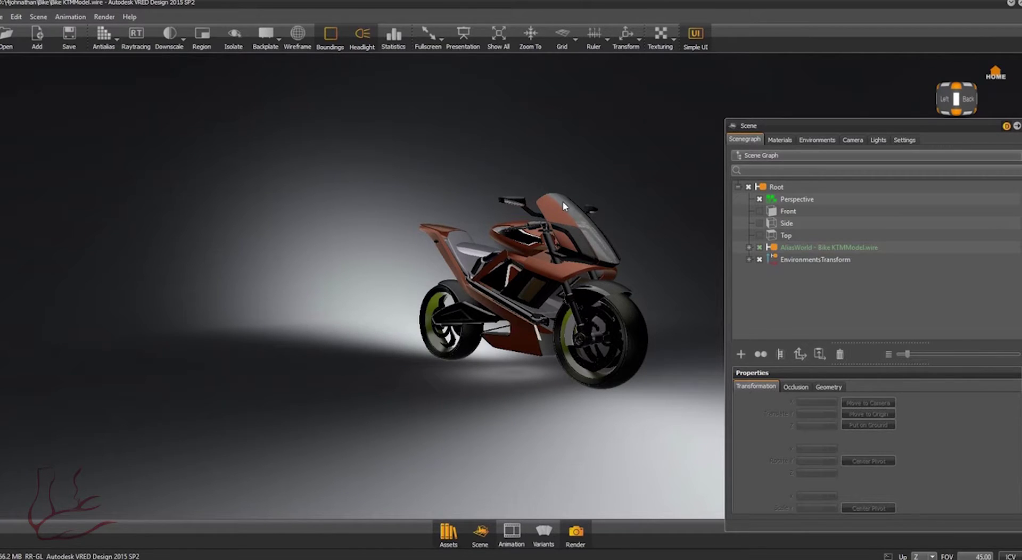
# Step: Scale the imported bike model uniformly to 0.4, trying 0.5 first, and clear the selection
pyautogui.moveTo(660, 273); pyautogui.dragTo(10, 266)
pyautogui.moveTo(628, 273); pyautogui.dragTo(301, 274)
pyautogui.moveTo(646, 228); pyautogui.dragTo(603, 334)
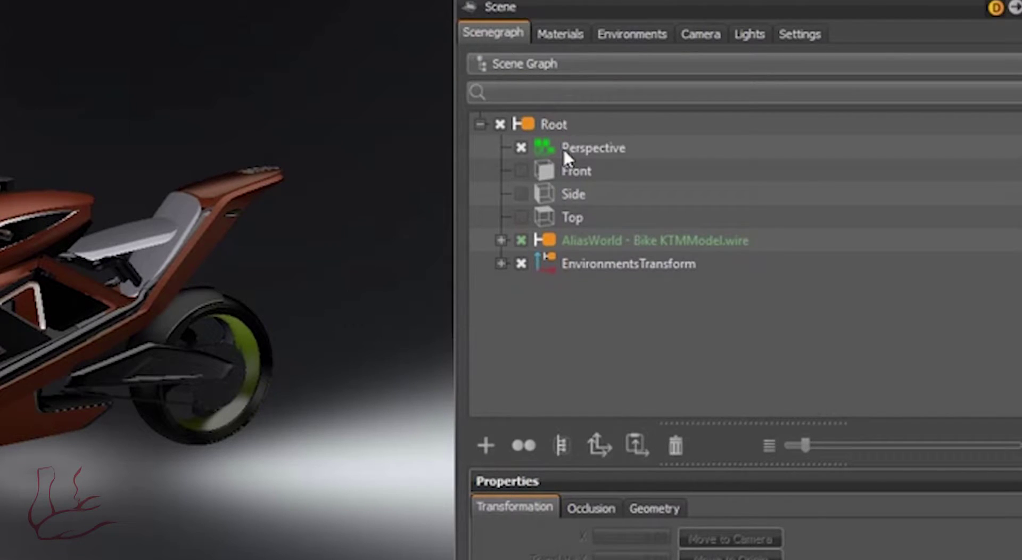
pyautogui.click(585, 250)
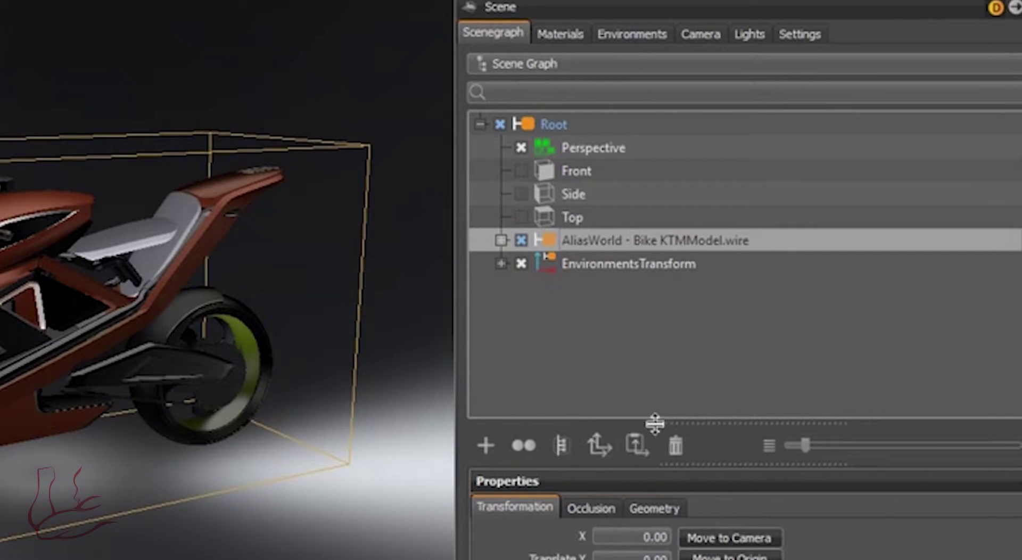
pyautogui.scroll(-1, 628, 522)
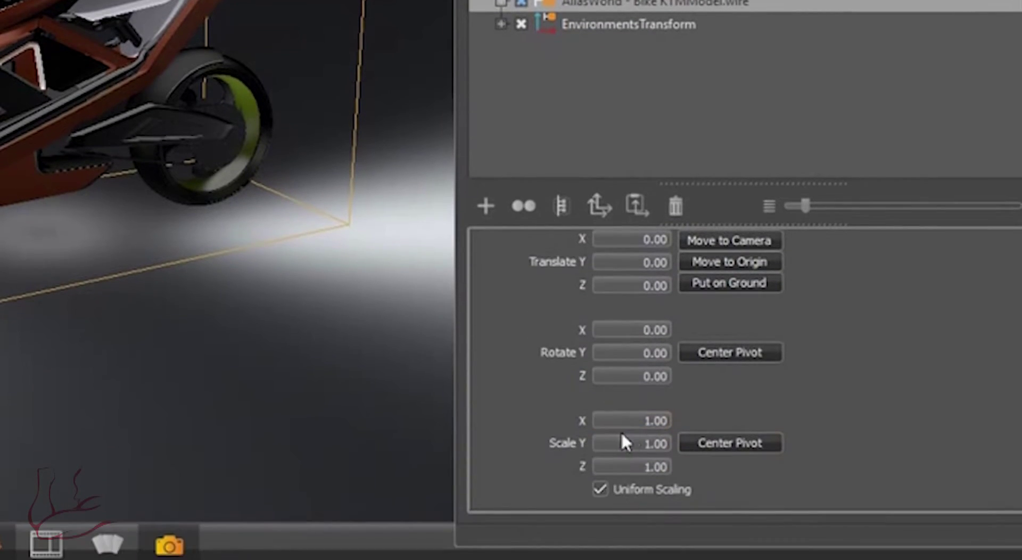
pyautogui.click(645, 443)
pyautogui.doubleClick(645, 443)
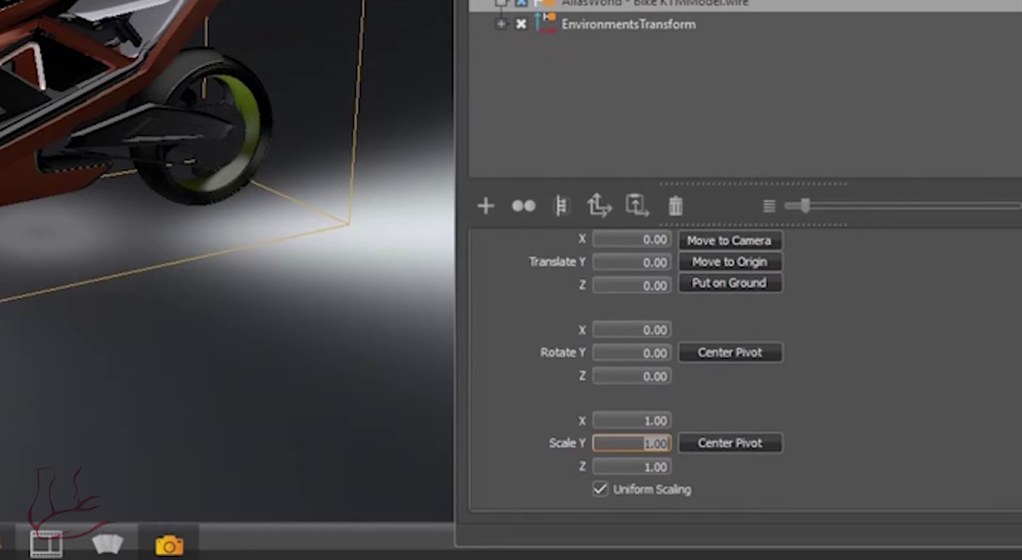
pyautogui.write('.5')
pyautogui.press('Return')
pyautogui.write('.4')
pyautogui.press('Return')
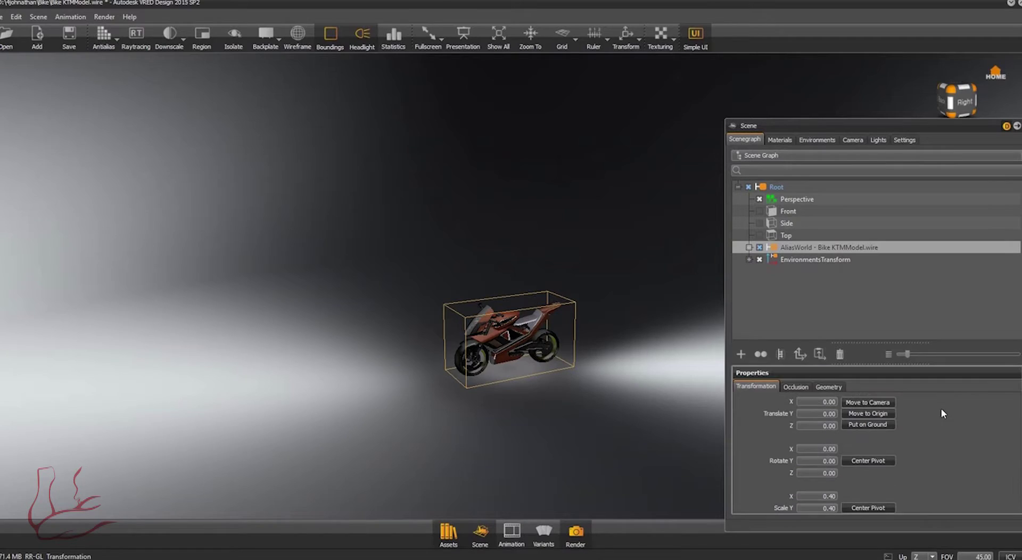
pyautogui.click(825, 292)
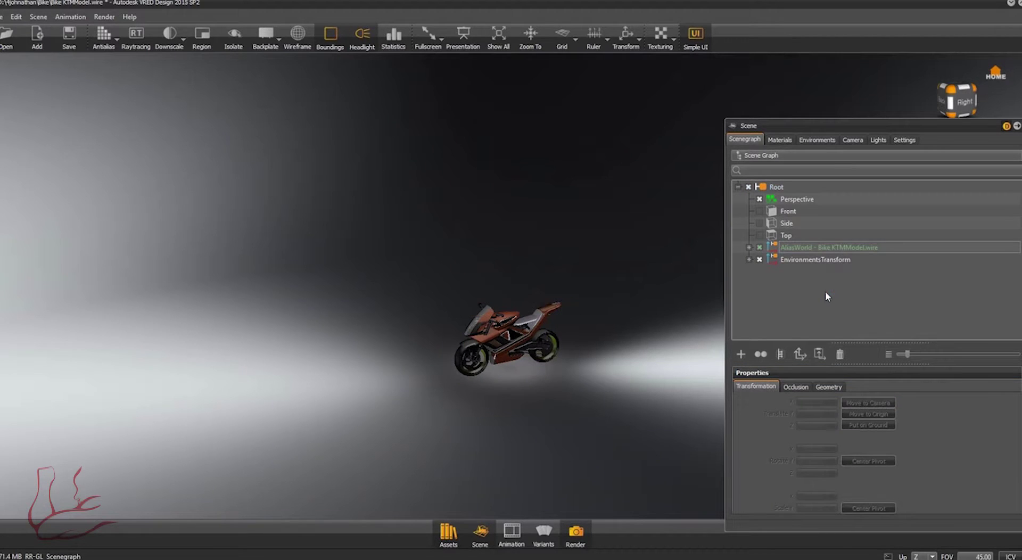
# Step: Apply the Cable Railway environment from the VRED Example Assets to the scene
pyautogui.moveTo(706, 286)
pyautogui.mouseDown()
pyautogui.moveTo(543, 289)
pyautogui.moveTo(586, 276)
pyautogui.moveTo(553, 340)
pyautogui.moveTo(551, 322)
pyautogui.mouseUp()
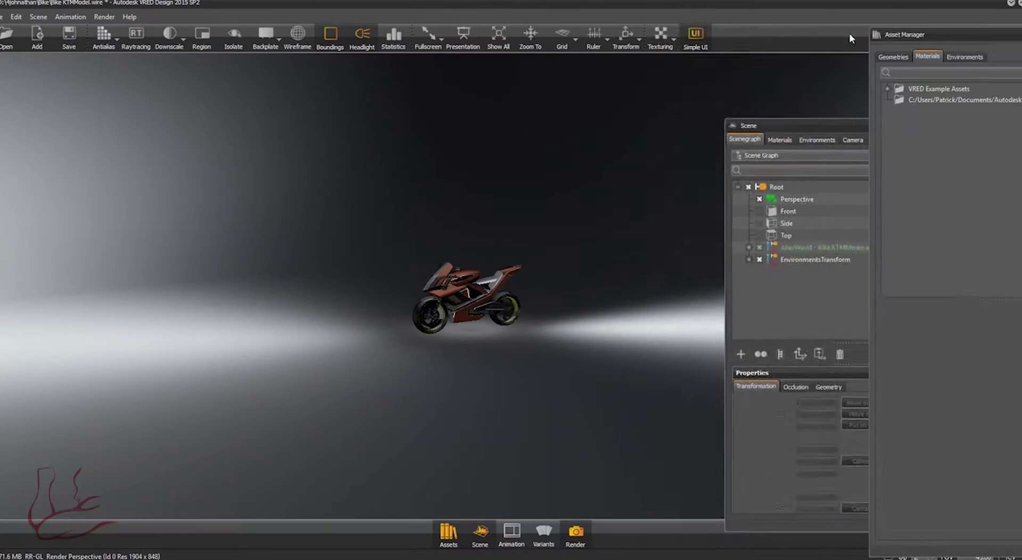
pyautogui.moveTo(910, 36); pyautogui.dragTo(786, 65)
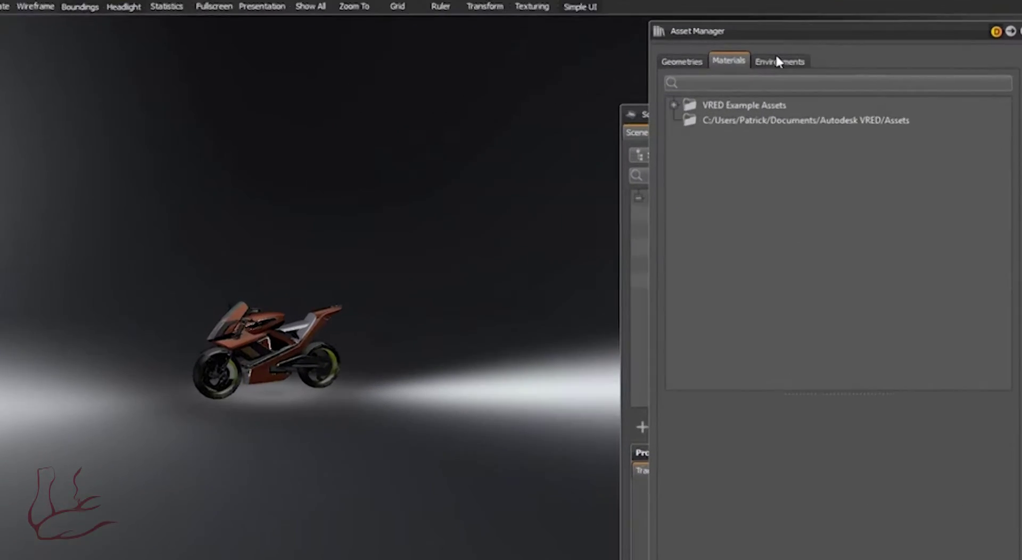
pyautogui.click(841, 87)
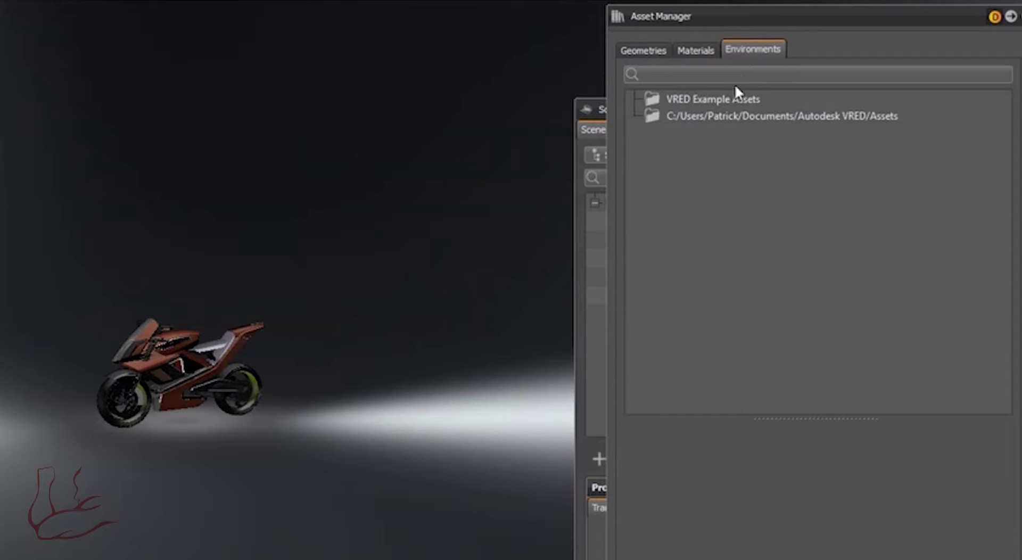
pyautogui.click(727, 99)
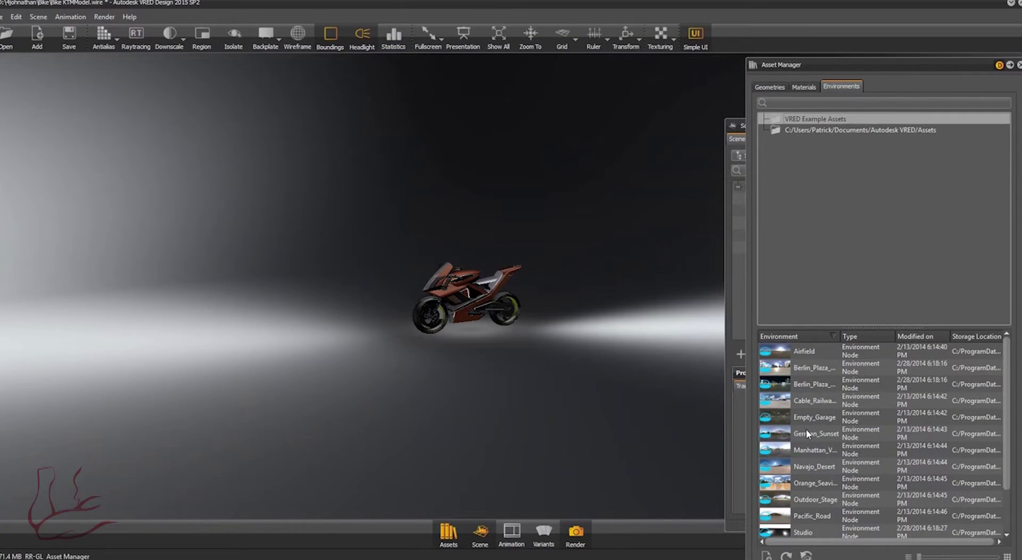
pyautogui.scroll(-1, 807, 434)
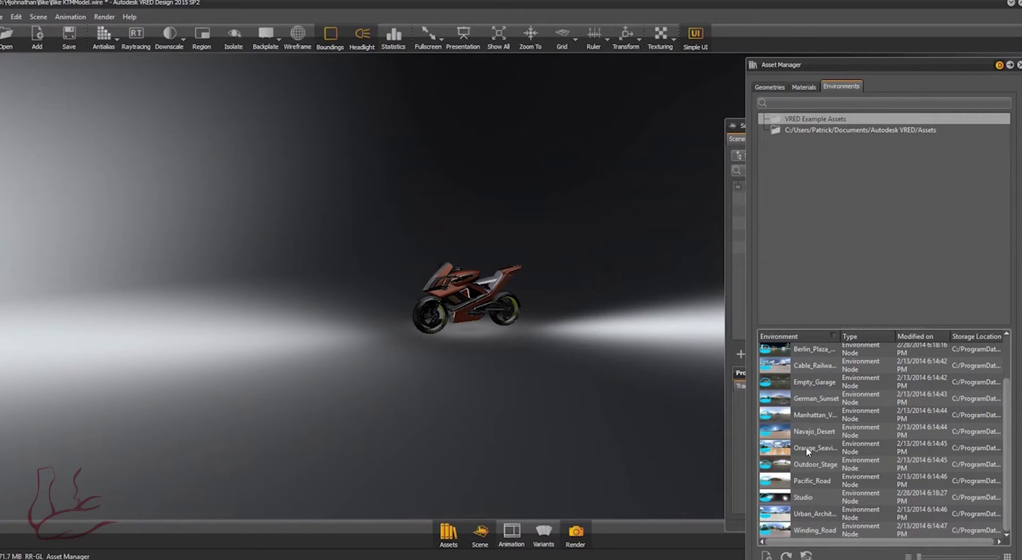
pyautogui.moveTo(796, 365); pyautogui.dragTo(572, 178)
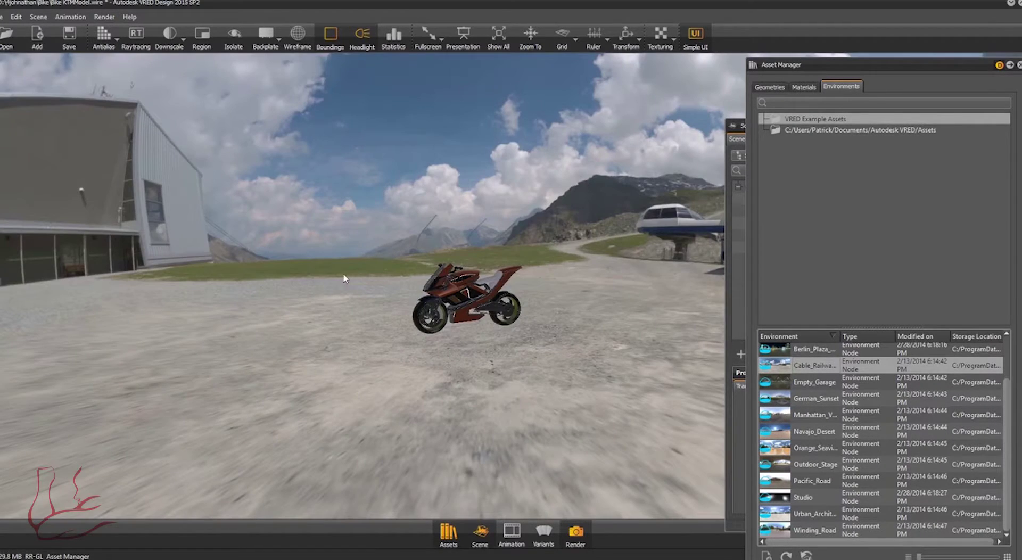
# Step: Change the type of the bike's Metallic_Paint_Sienna_Glossy material to Flipflop Carpaint
pyautogui.moveTo(277, 295); pyautogui.dragTo(798, 325)
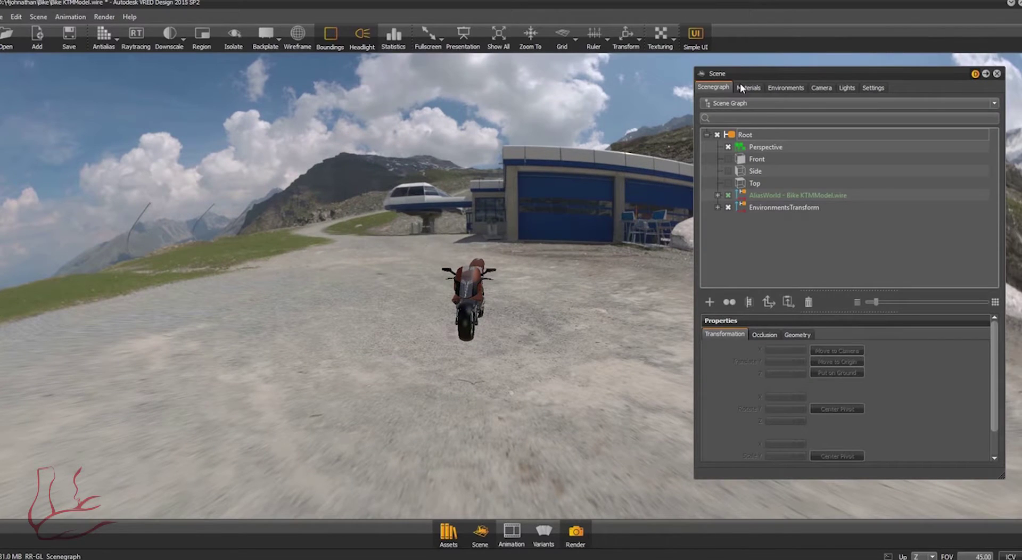
pyautogui.click(748, 87)
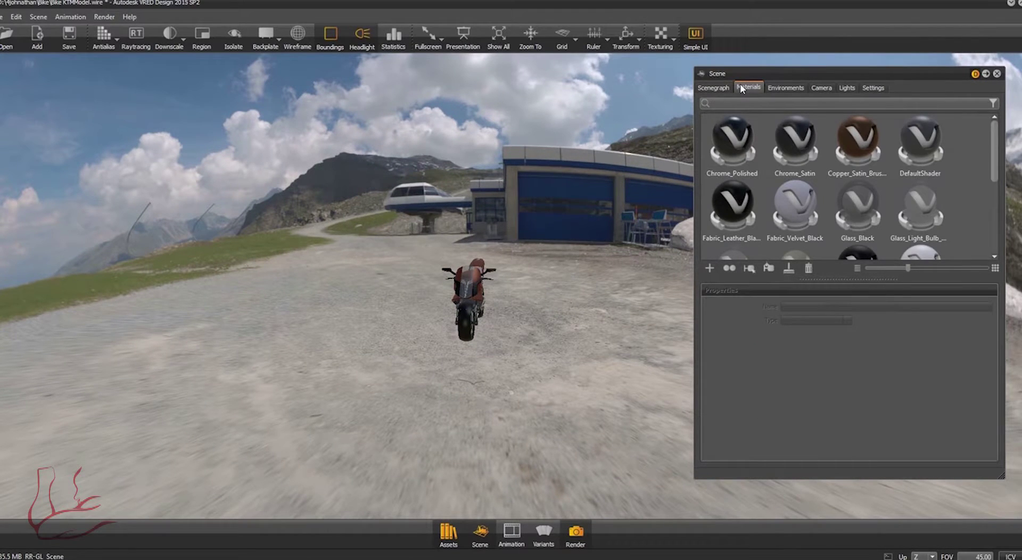
pyautogui.scroll(-2, 891, 158)
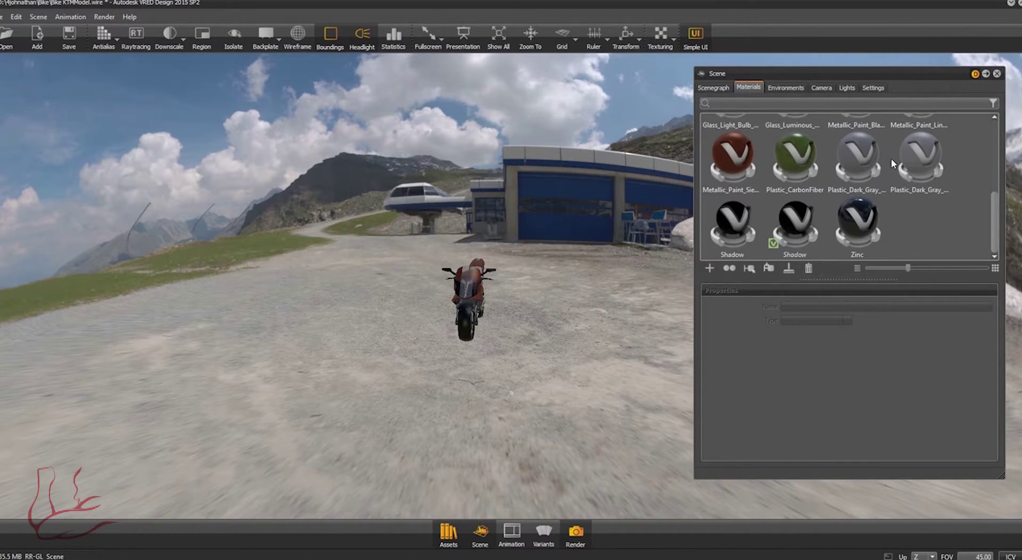
pyautogui.click(731, 162)
pyautogui.moveTo(496, 262); pyautogui.dragTo(272, 204)
pyautogui.moveTo(525, 307); pyautogui.dragTo(596, 314, button='right')
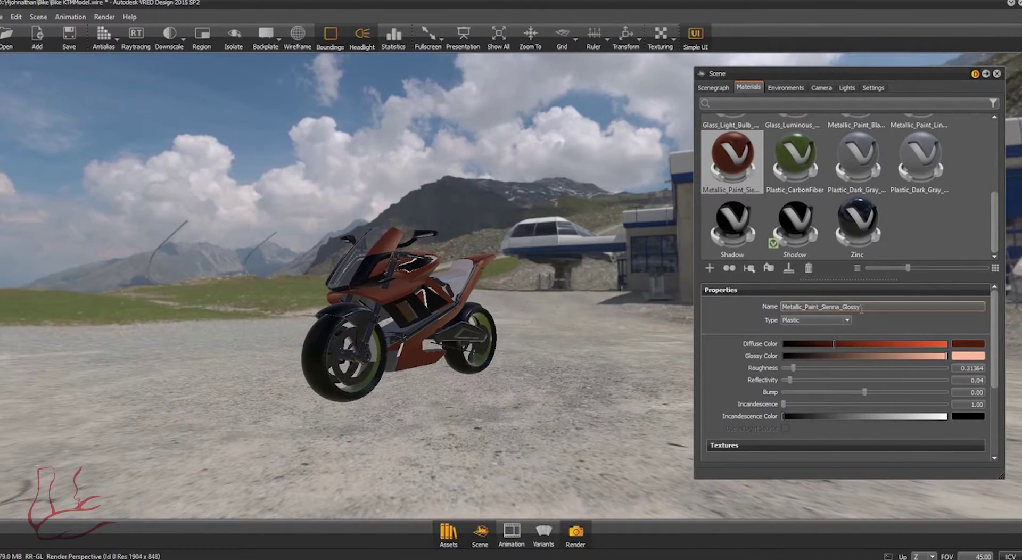
pyautogui.moveTo(474, 320); pyautogui.dragTo(410, 316)
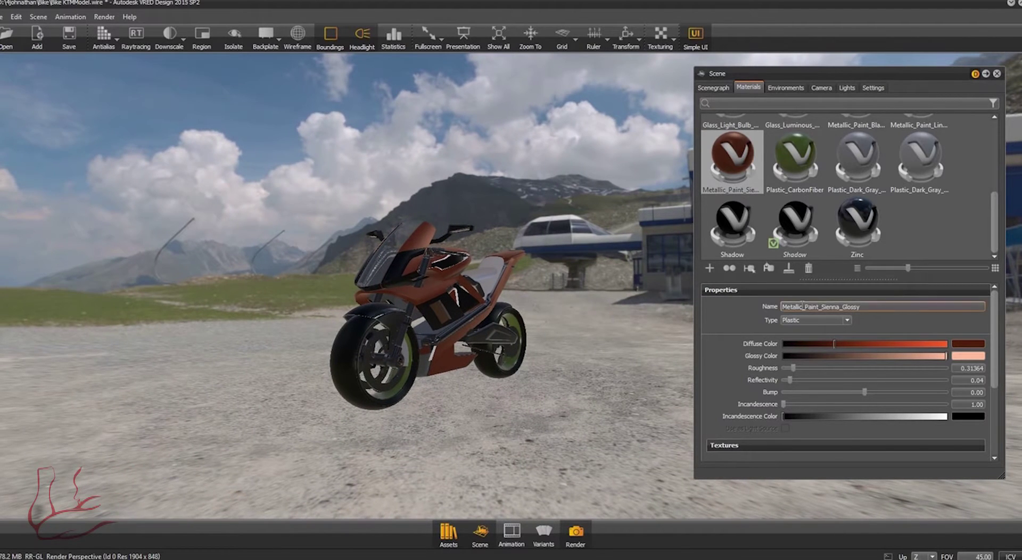
pyautogui.click(814, 321)
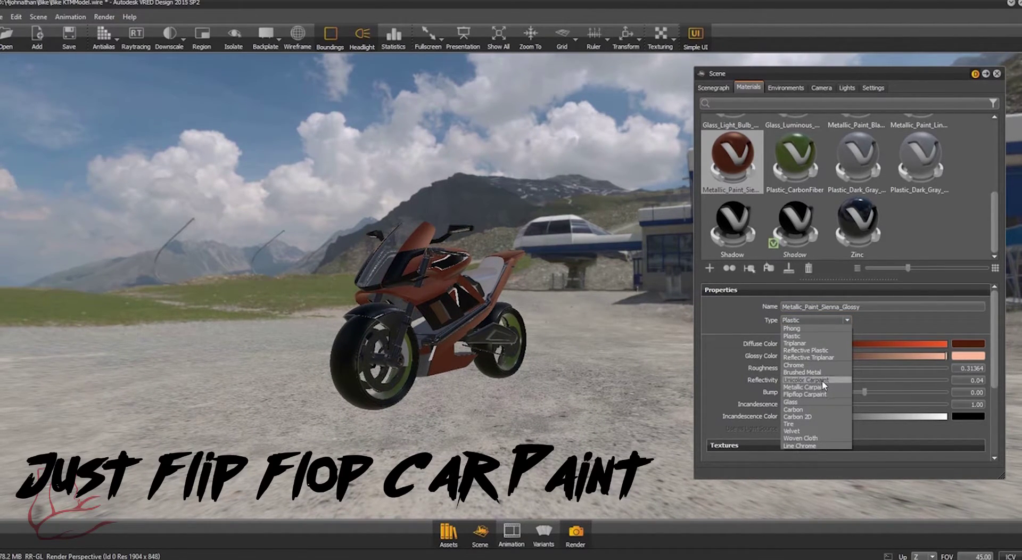
pyautogui.click(822, 394)
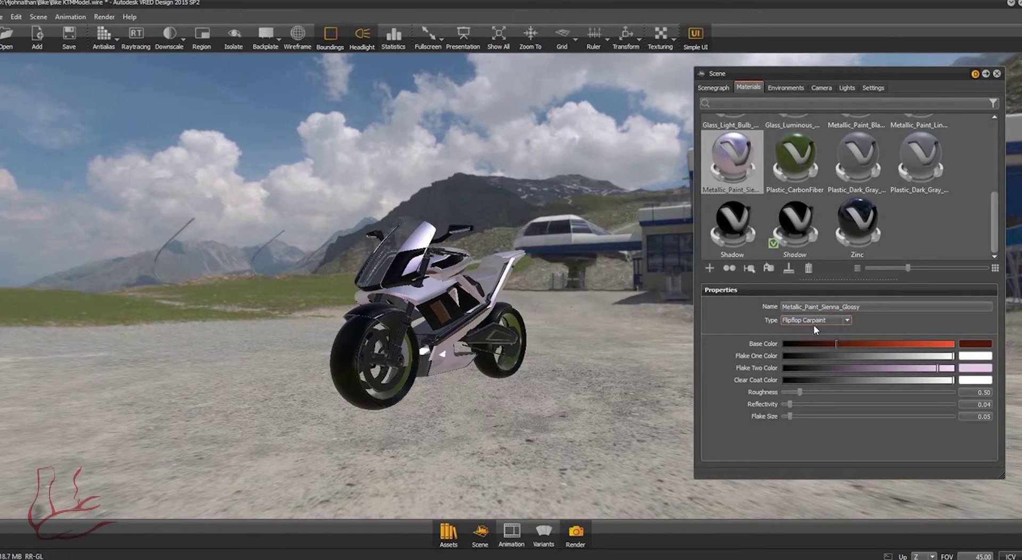
# Step: Brighten the paint's base color to a vivid orange-red and set its flake one color to yellow
pyautogui.click(944, 344)
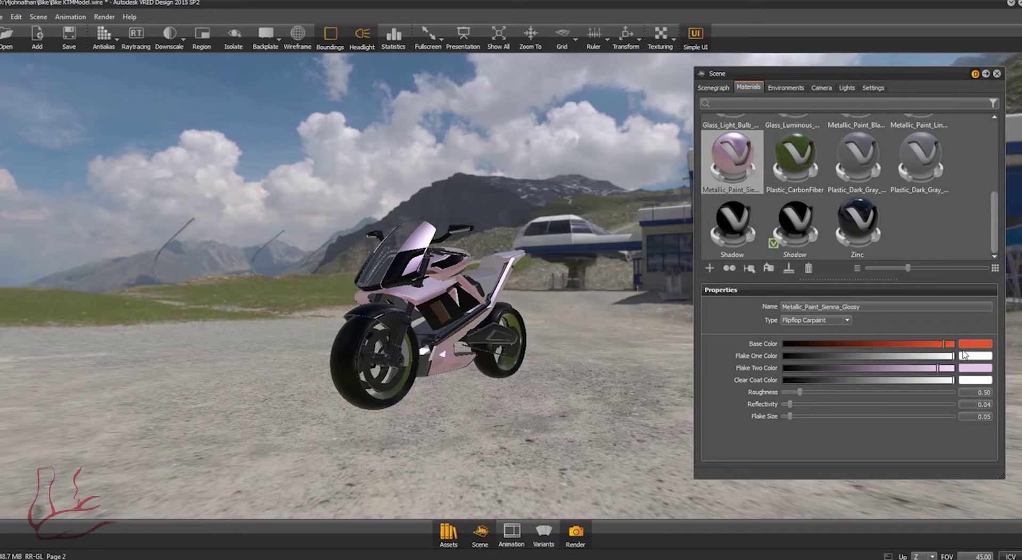
pyautogui.click(965, 355)
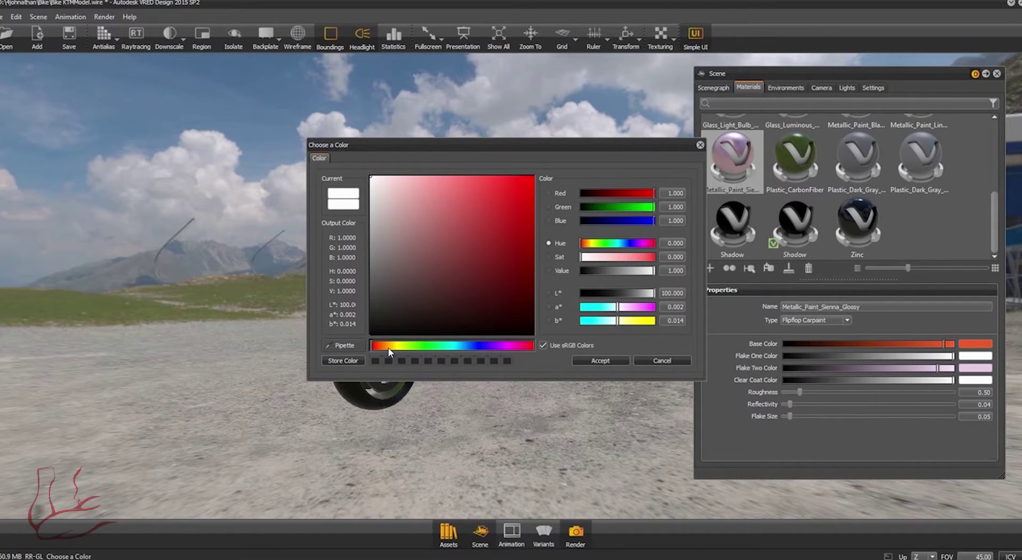
pyautogui.click(389, 346)
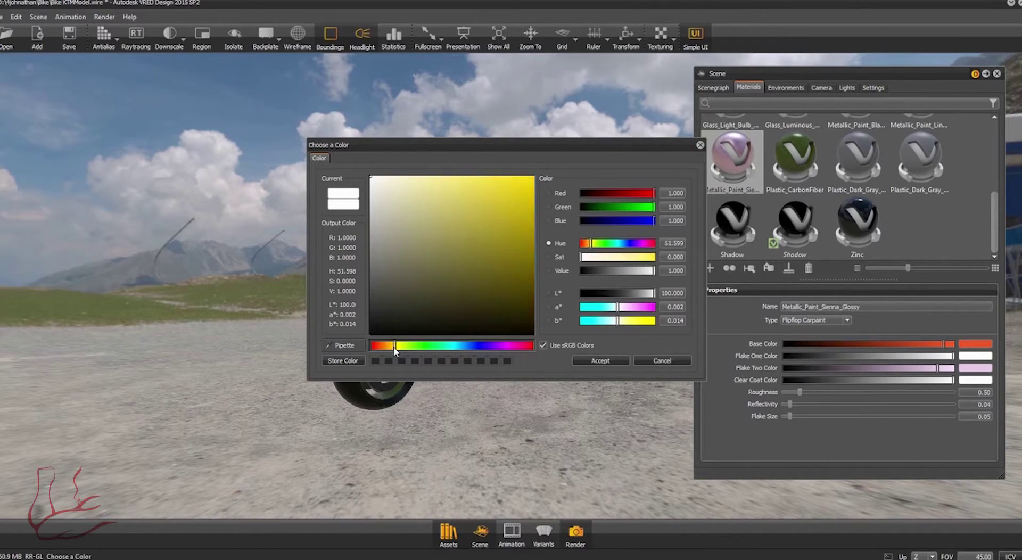
pyautogui.click(593, 361)
# Step: Set the paint's flake two color to saturated red and its clear coat color to cyan
pyautogui.click(975, 367)
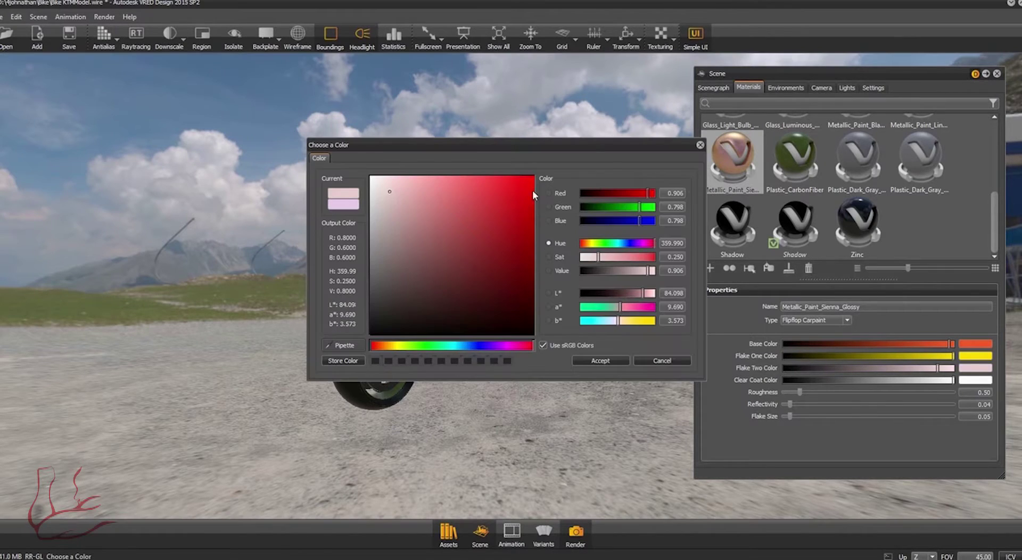
pyautogui.click(528, 180)
pyautogui.click(589, 362)
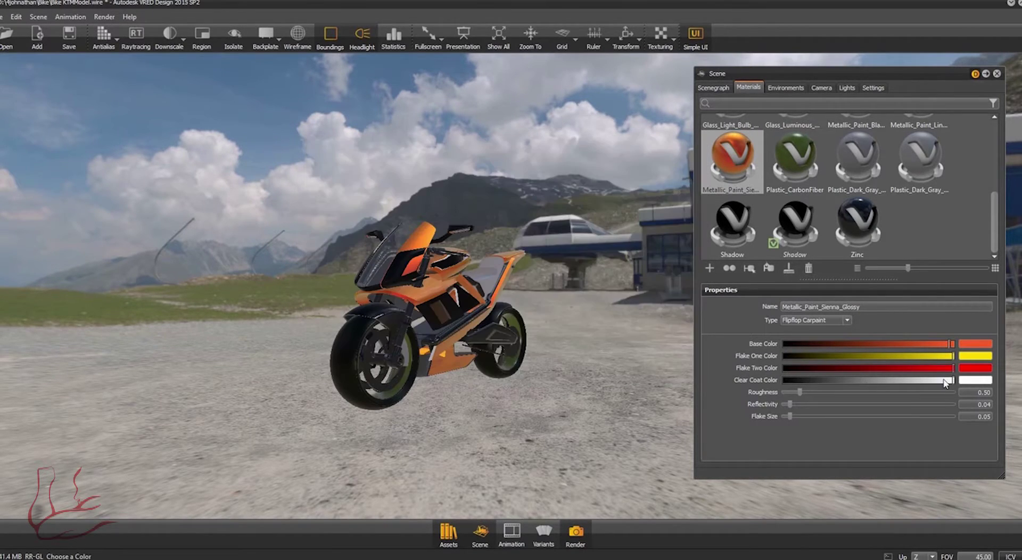
pyautogui.click(964, 379)
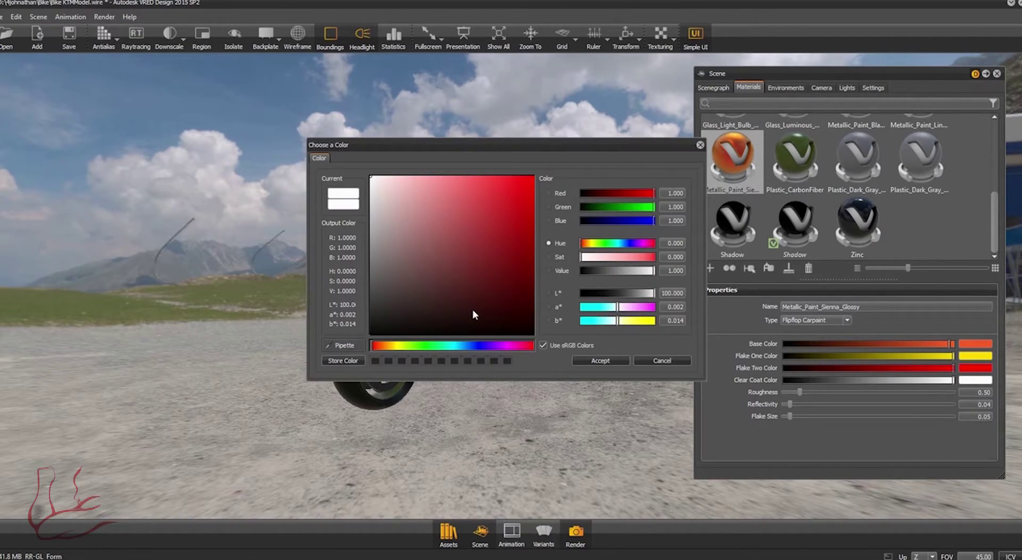
pyautogui.click(452, 346)
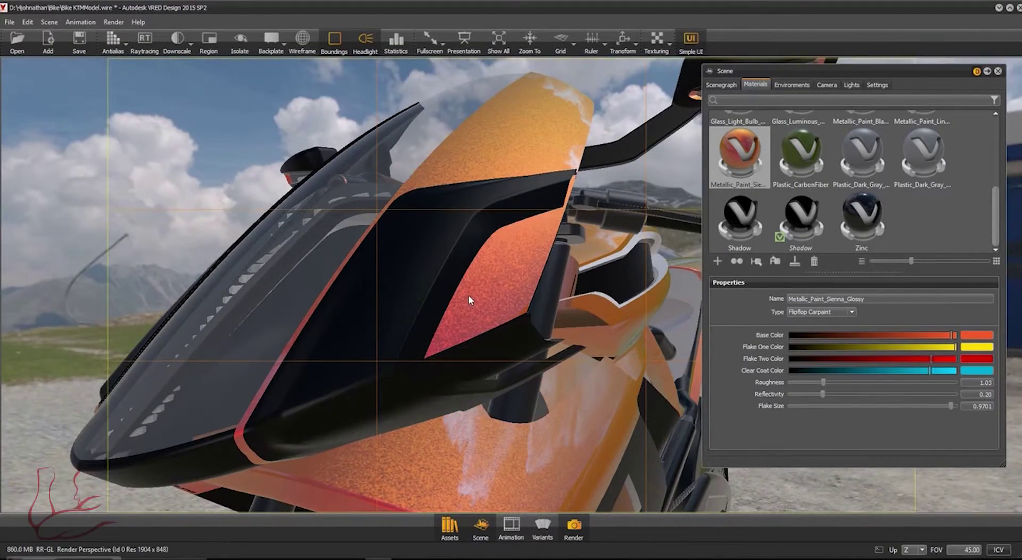
# Step: Lower the paint's flake size to about 0.22 and adjust its roughness
pyautogui.moveTo(468, 295); pyautogui.dragTo(629, 378)
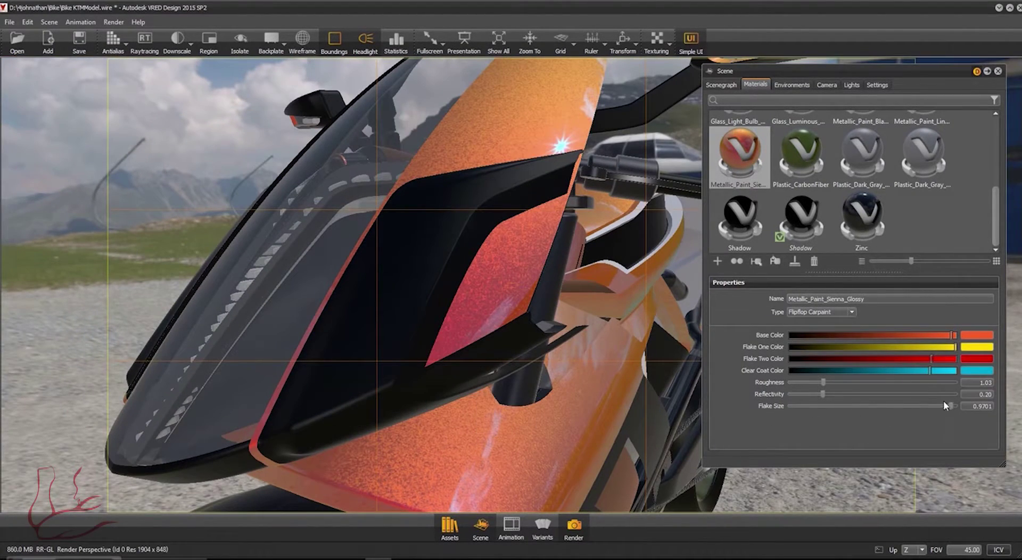
pyautogui.moveTo(951, 405); pyautogui.dragTo(833, 402)
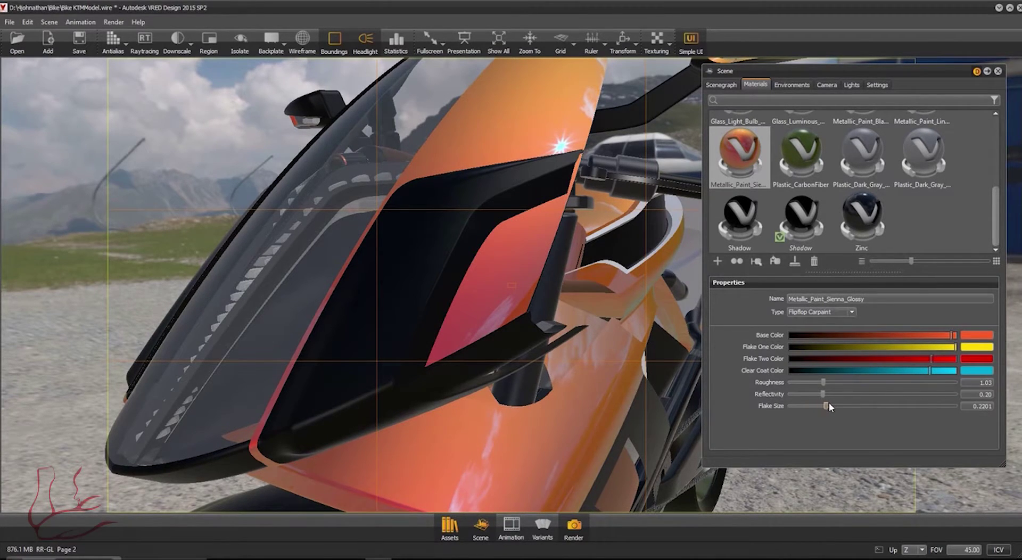
pyautogui.moveTo(824, 383)
pyautogui.mouseDown()
pyautogui.moveTo(953, 382)
pyautogui.moveTo(785, 382)
pyautogui.moveTo(954, 406)
pyautogui.mouseUp()
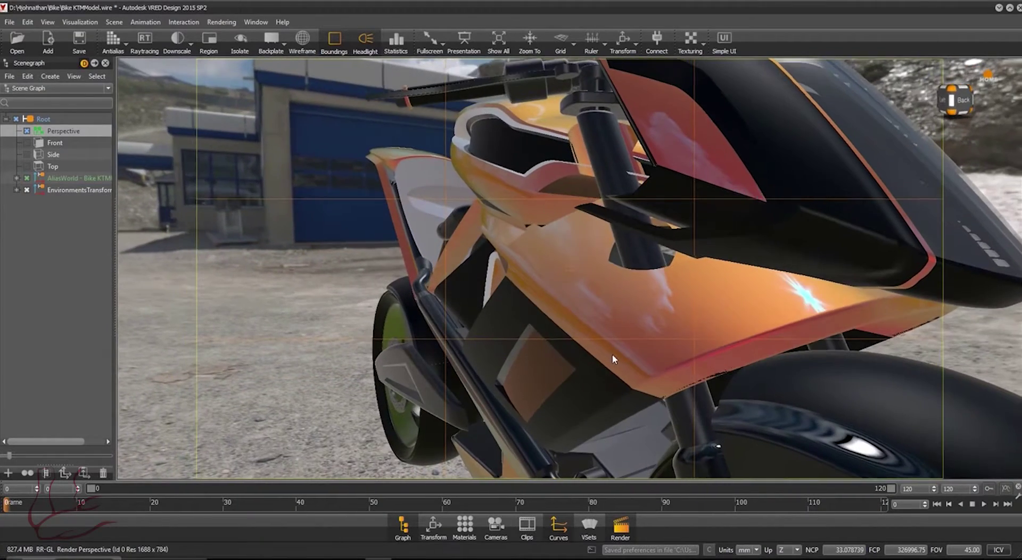
# Step: Turn on raytracing and antialiasing to render the bike in the viewport
pyautogui.click(139, 38)
pyautogui.click(118, 35)
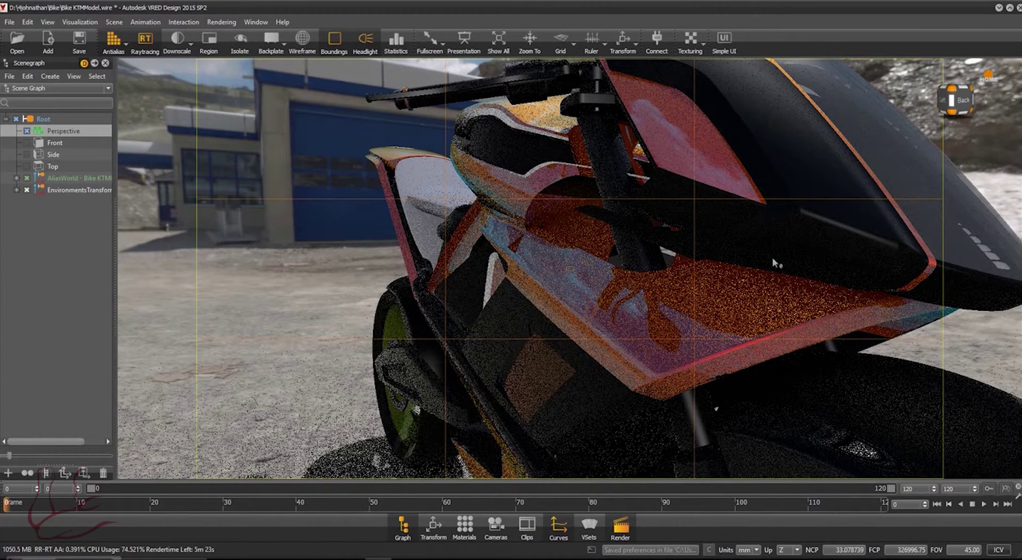
# Step: Turn off antialiasing and raytracing in the viewport
pyautogui.moveTo(770, 259); pyautogui.dragTo(758, 254)
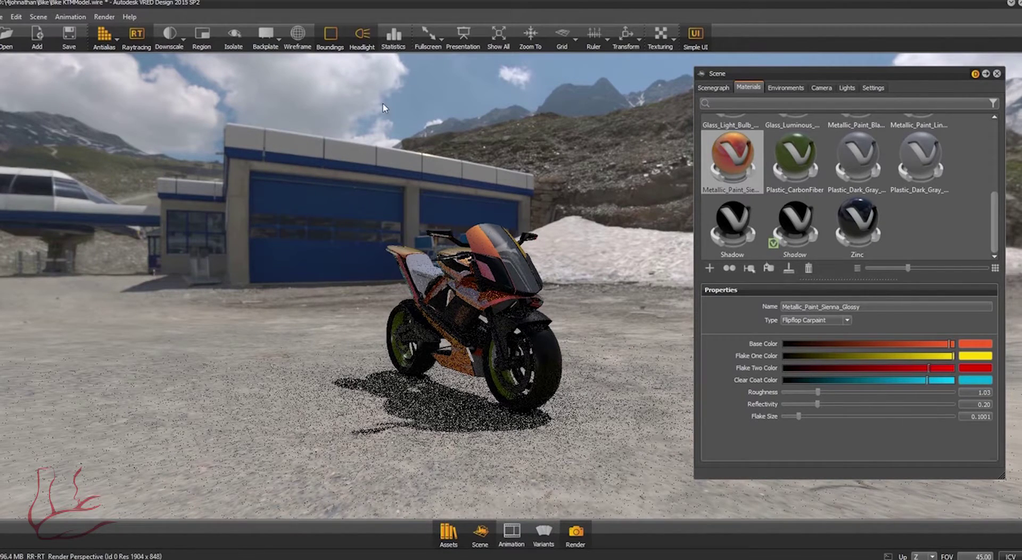
pyautogui.click(105, 36)
pyautogui.click(143, 34)
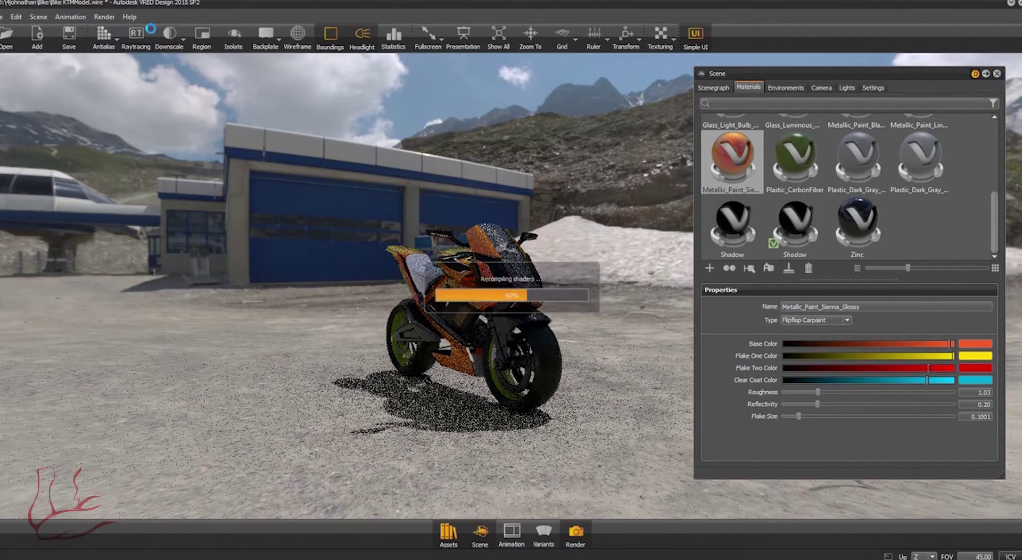
# Step: Switch from the simple to the full interface and select the Perspective camera in the Scenegraph
pyautogui.moveTo(947, 74)
pyautogui.mouseDown()
pyautogui.moveTo(976, 65)
pyautogui.moveTo(961, 67)
pyautogui.mouseUp()
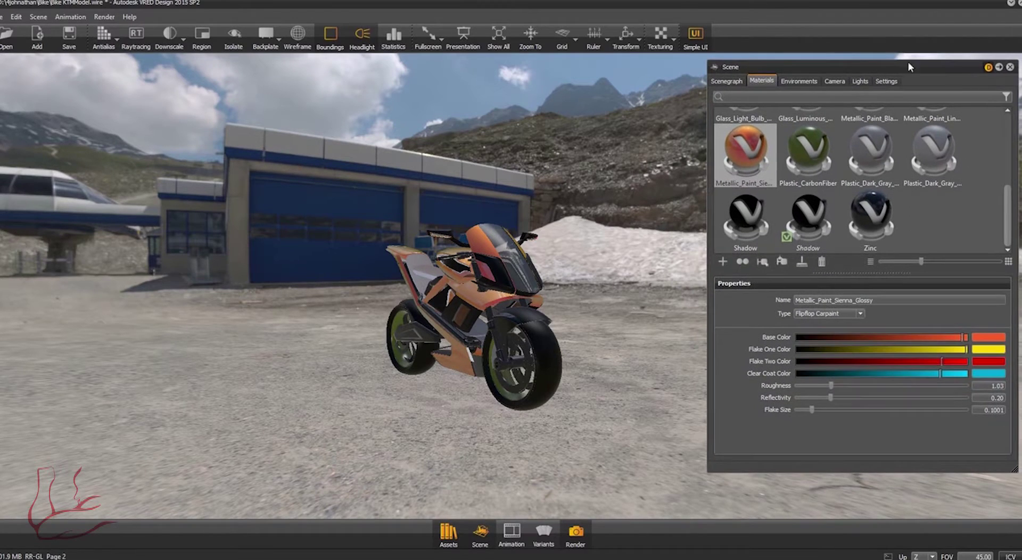
pyautogui.click(695, 35)
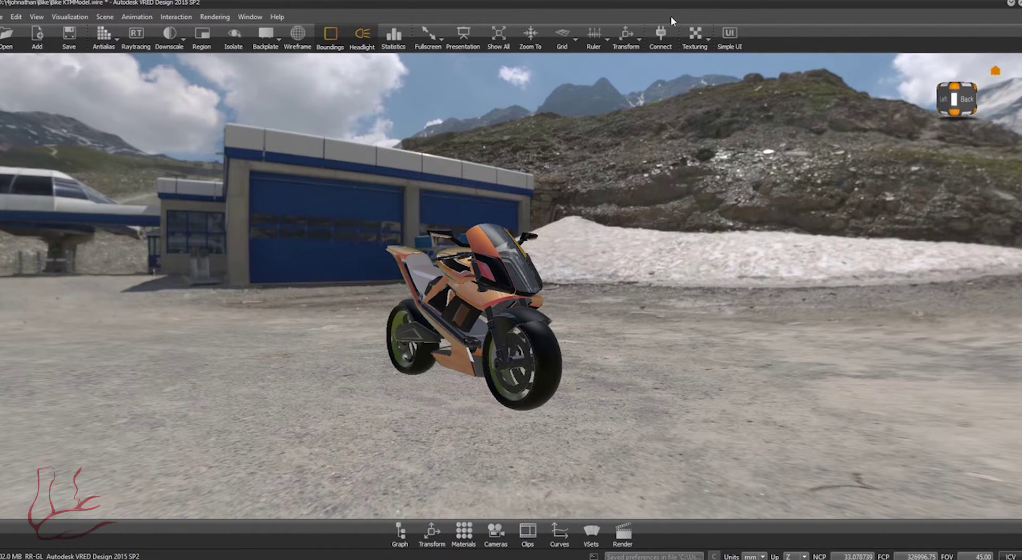
pyautogui.click(399, 534)
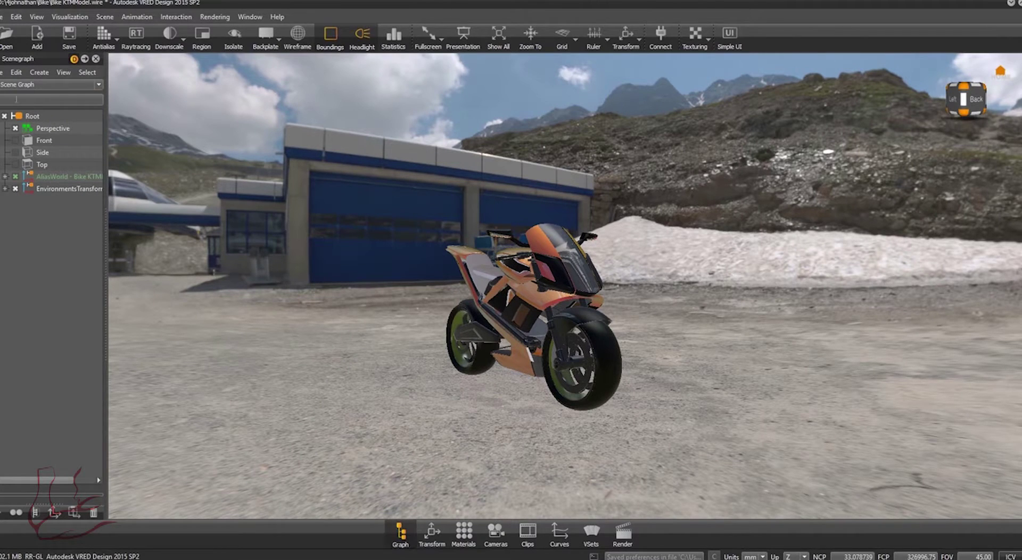
pyautogui.click(42, 131)
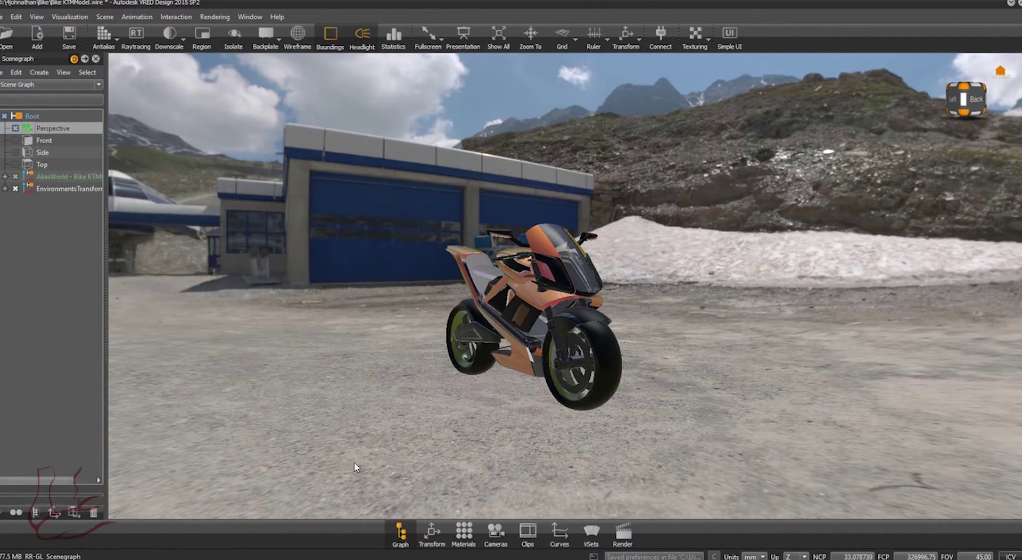
# Step: Open the Curve Editor for the Perspective camera, set it aside, and show the animation timeline
pyautogui.click(564, 544)
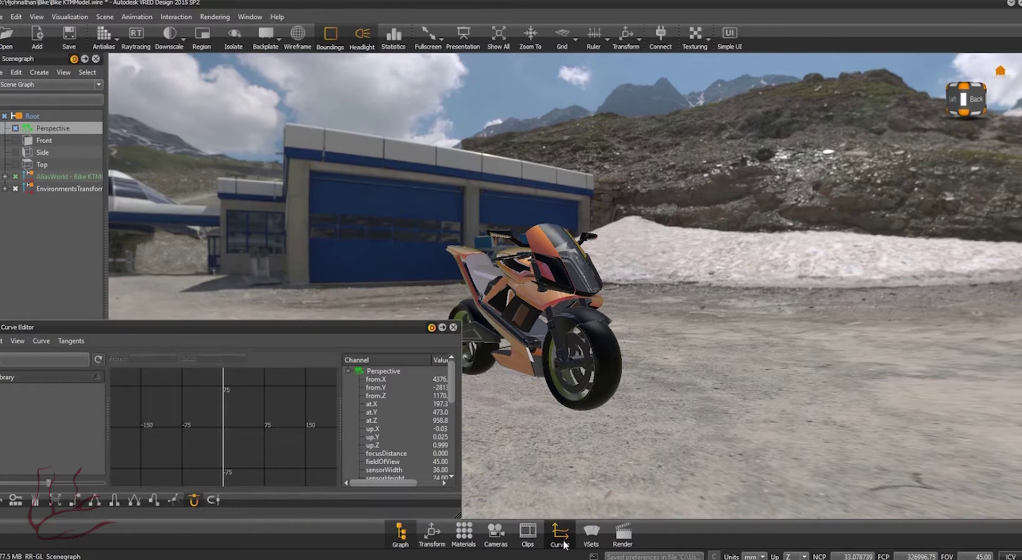
pyautogui.moveTo(364, 324); pyautogui.dragTo(1021, 79)
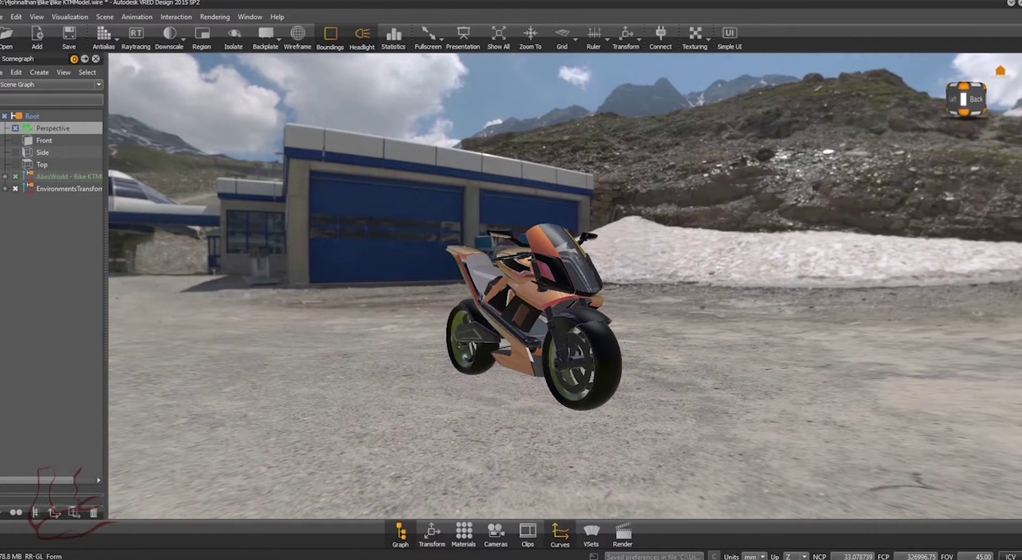
pyautogui.click(137, 17)
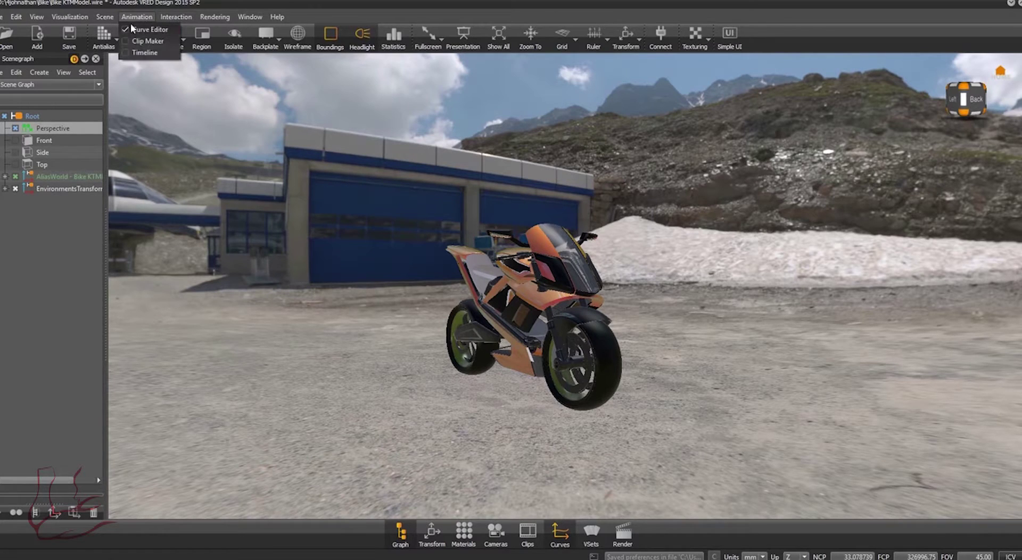
pyautogui.click(140, 52)
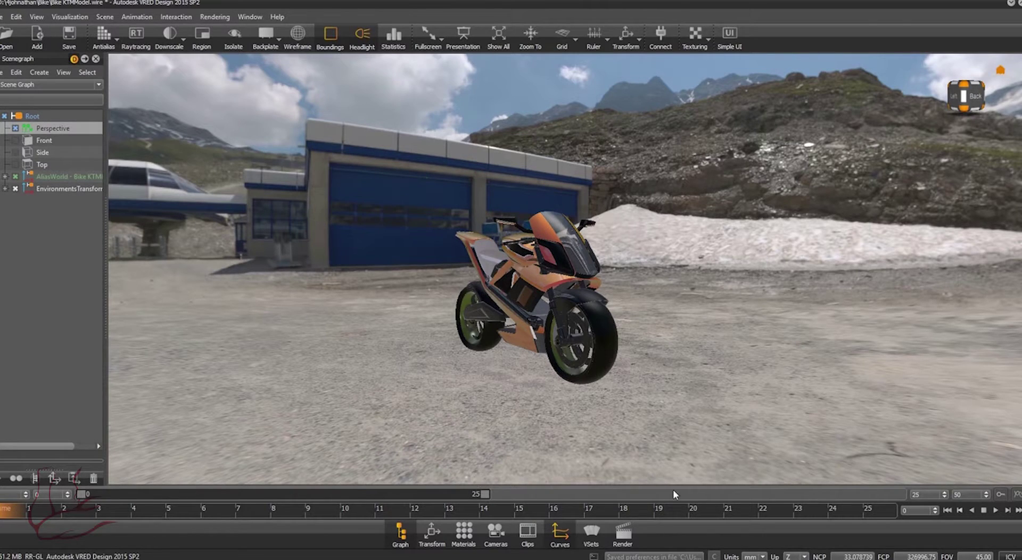
# Step: Open the render settings and enable Show Snapshot Frame in the display output options
pyautogui.click(625, 535)
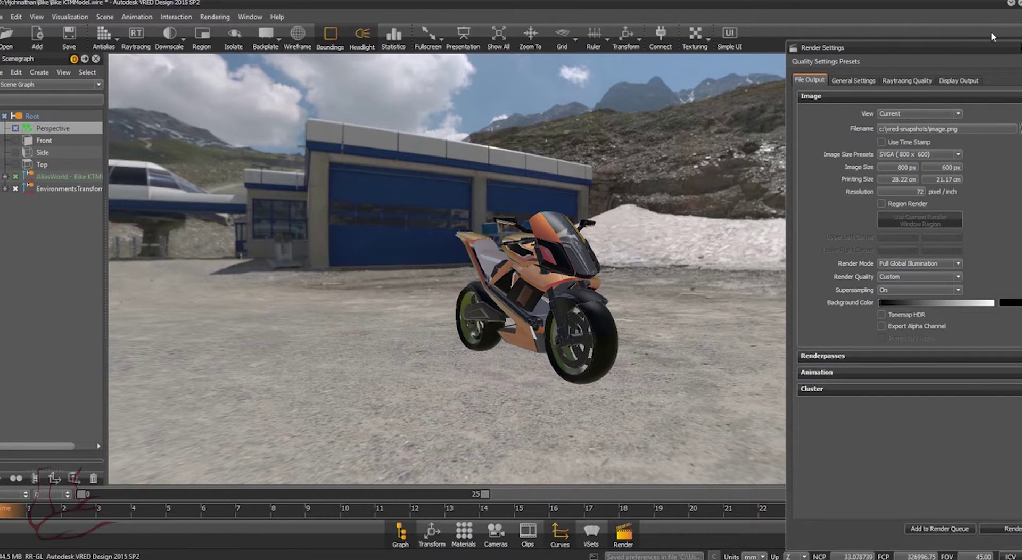
pyautogui.moveTo(988, 47); pyautogui.dragTo(833, 43)
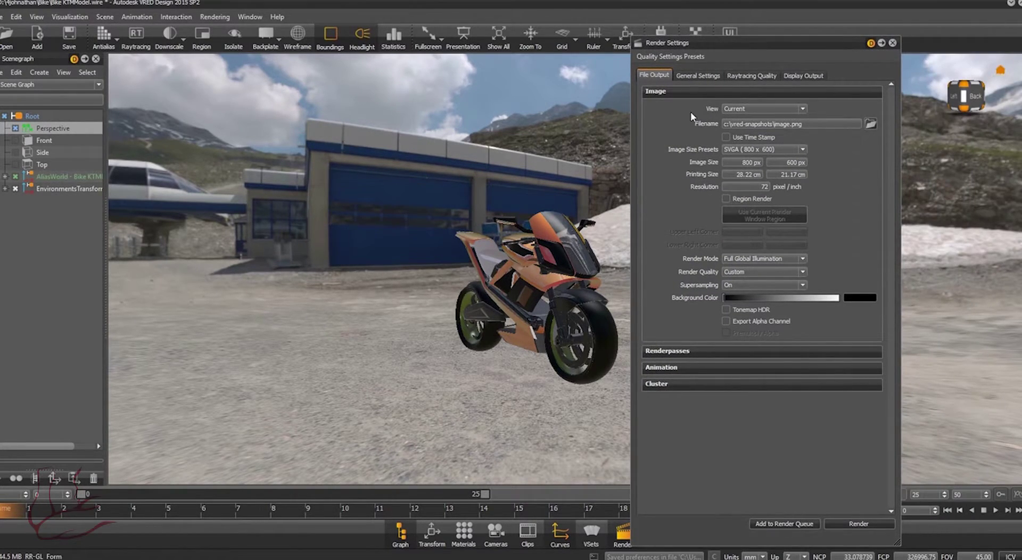
pyautogui.click(800, 75)
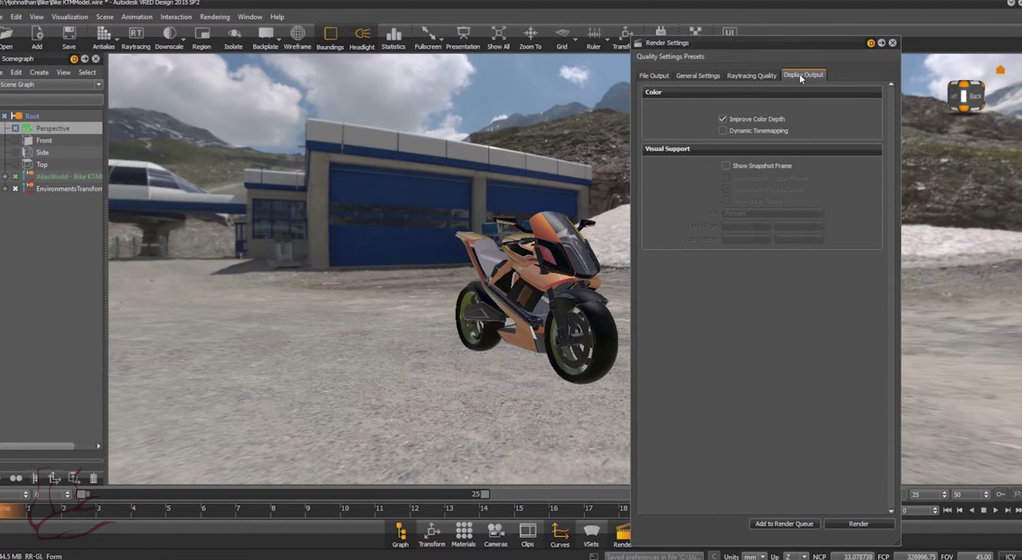
pyautogui.click(726, 165)
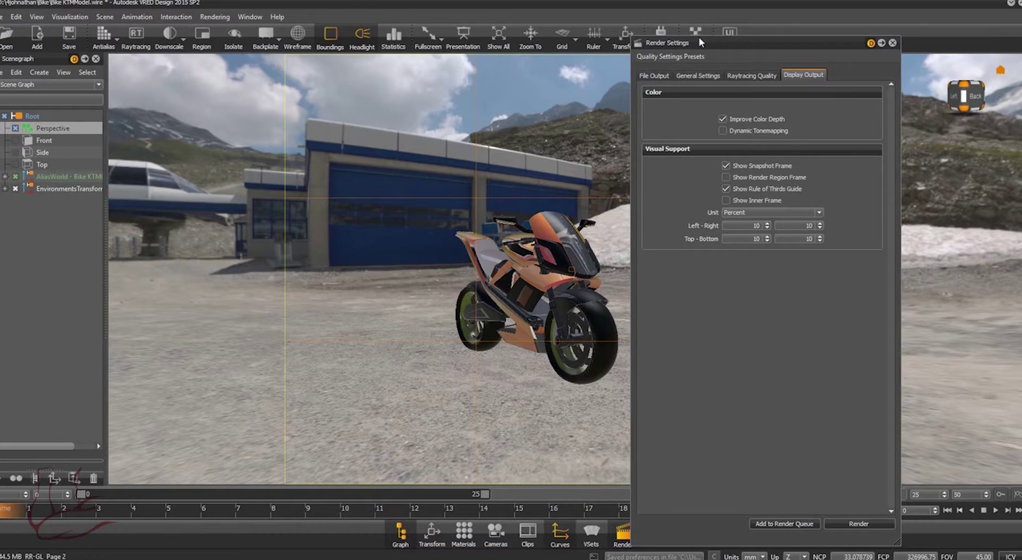
# Step: Set the render output's image size preset to HD 1080 (1920 x 1080)
pyautogui.moveTo(749, 52); pyautogui.dragTo(862, 30)
pyautogui.click(805, 60)
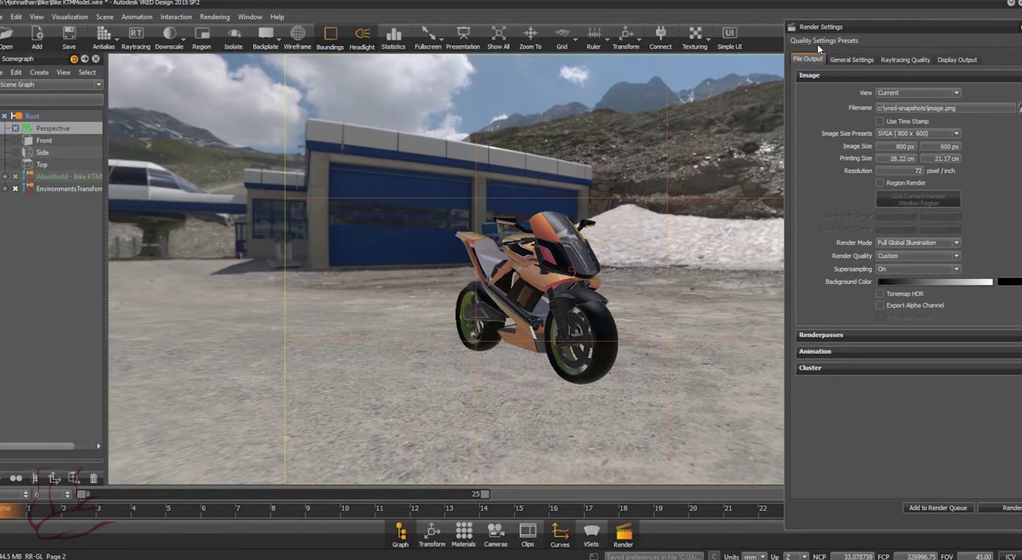
pyautogui.click(900, 136)
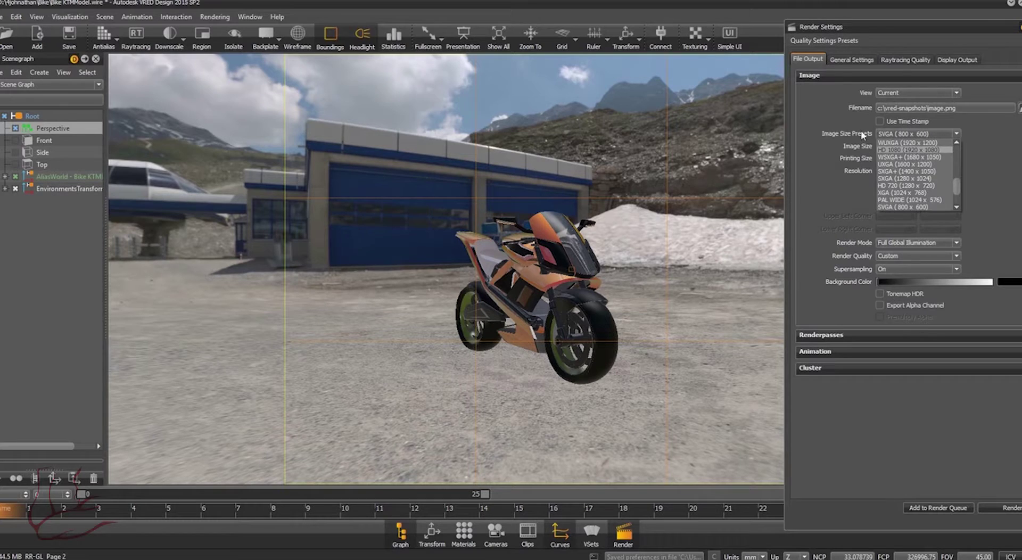
pyautogui.scroll(-2, 894, 159)
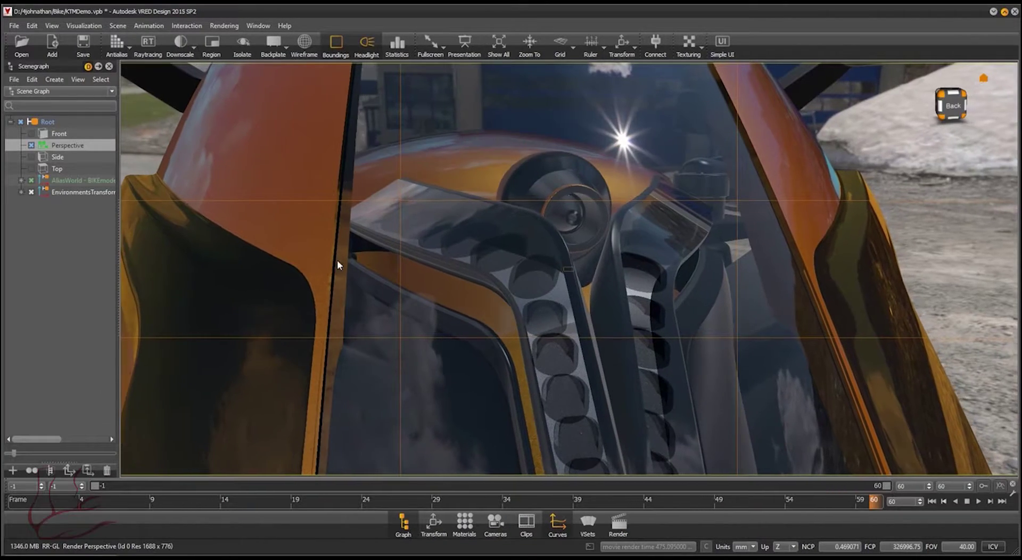
# Step: Set the animation's end frame to 120 and extend the visible timeline range to frame 120
pyautogui.moveTo(345, 256); pyautogui.dragTo(360, 273, button='middle')
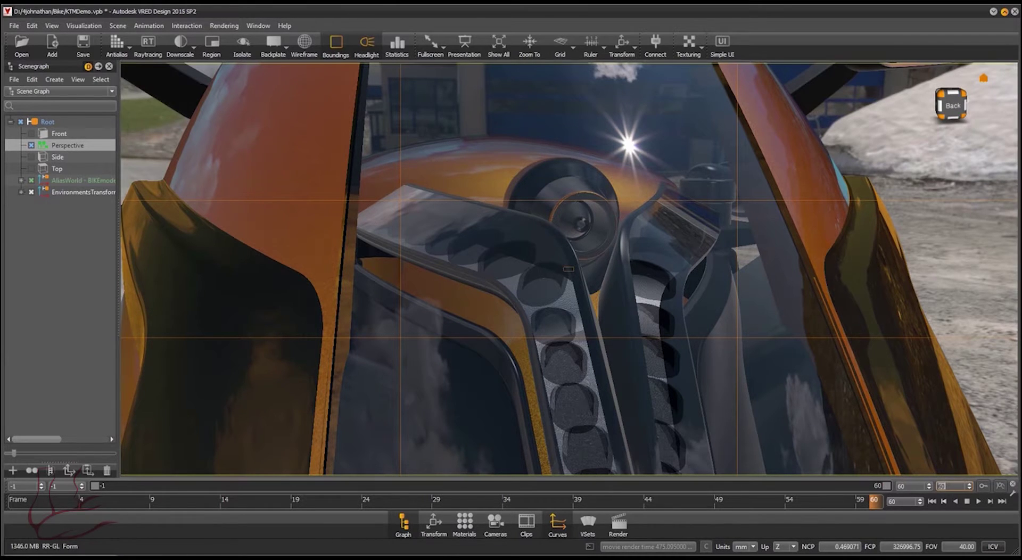
pyautogui.press('Return')
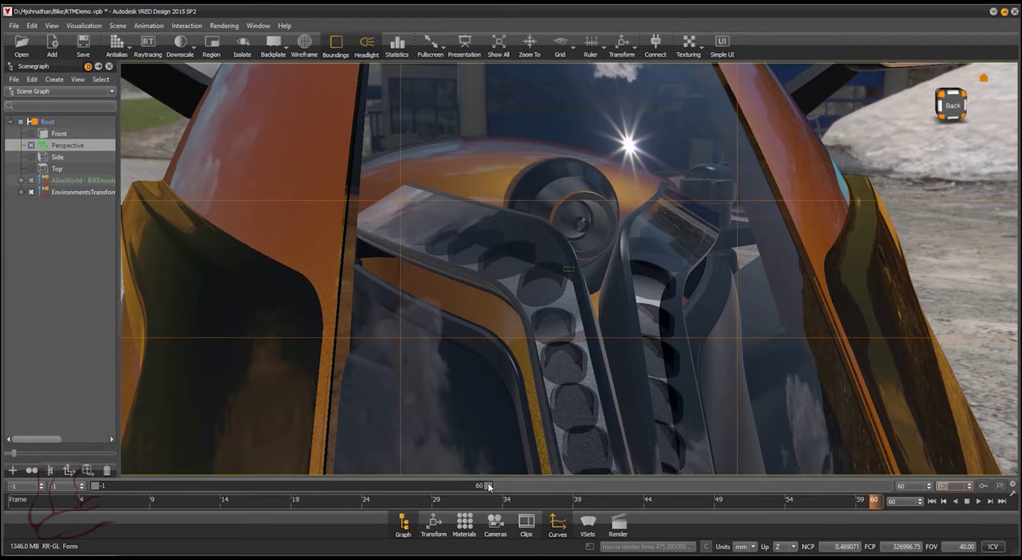
pyautogui.moveTo(489, 486); pyautogui.dragTo(885, 485)
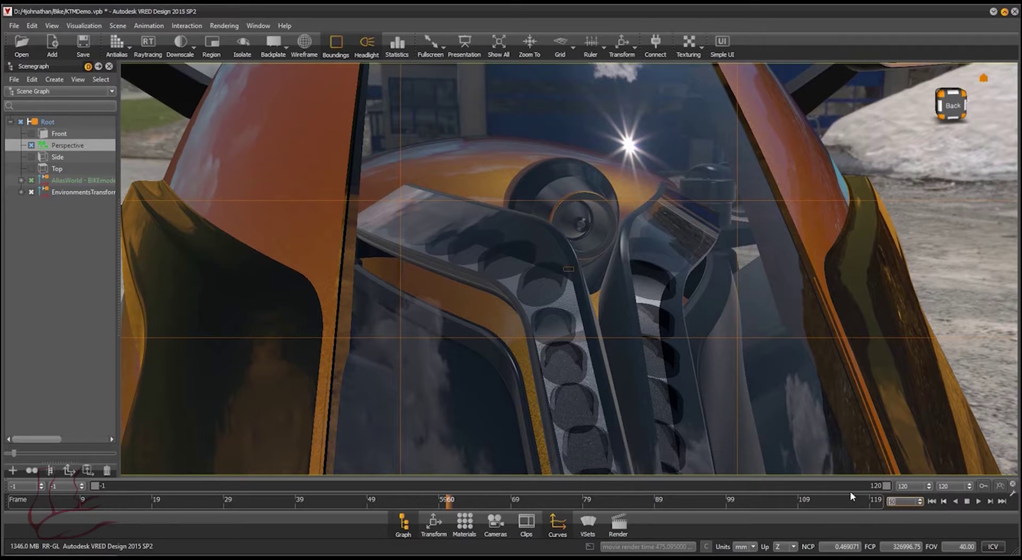
# Step: Set the camera's close-up starting view at frame 0 and keyframe a front view of the bike at frame 60
pyautogui.write('0')
pyautogui.press('Return')
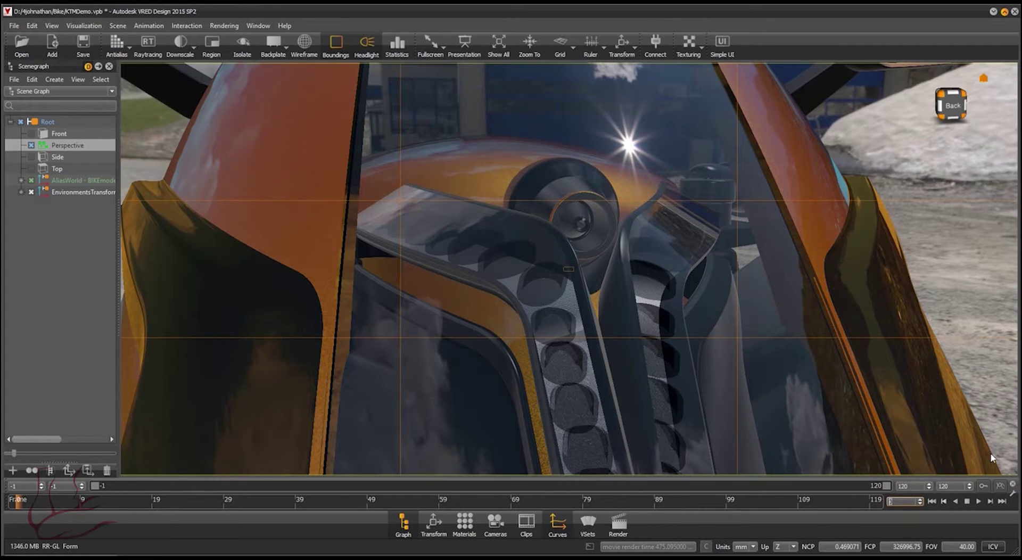
pyautogui.keyDown('alt'); pyautogui.moveTo(624, 298); pyautogui.dragTo(627, 299); pyautogui.keyUp('alt')
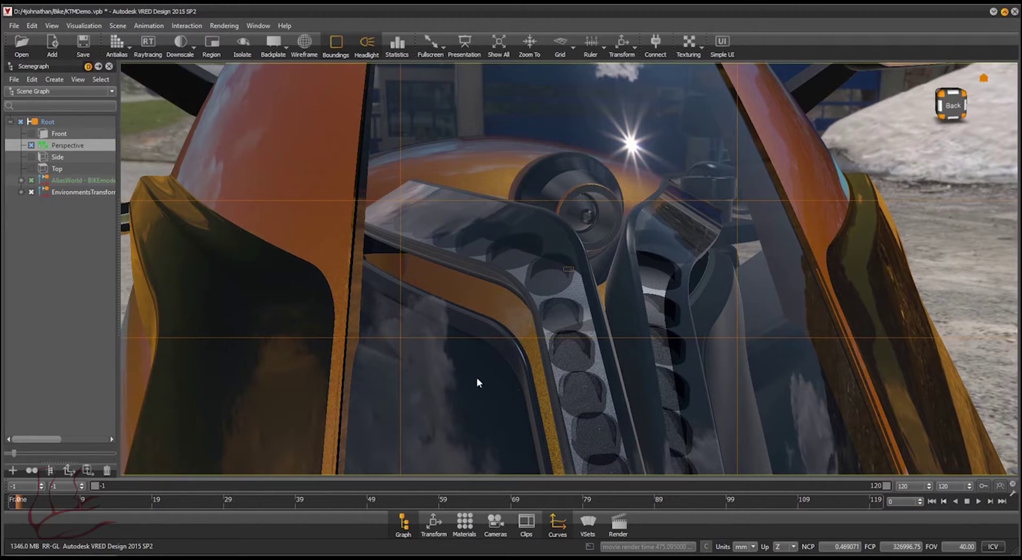
pyautogui.moveTo(58, 506); pyautogui.dragTo(451, 511)
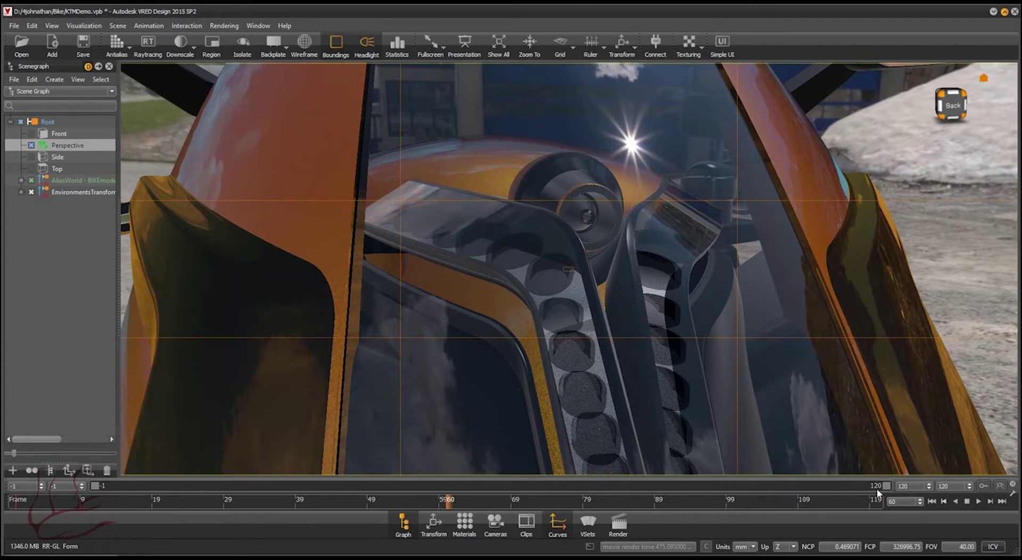
pyautogui.moveTo(733, 414); pyautogui.dragTo(845, 415)
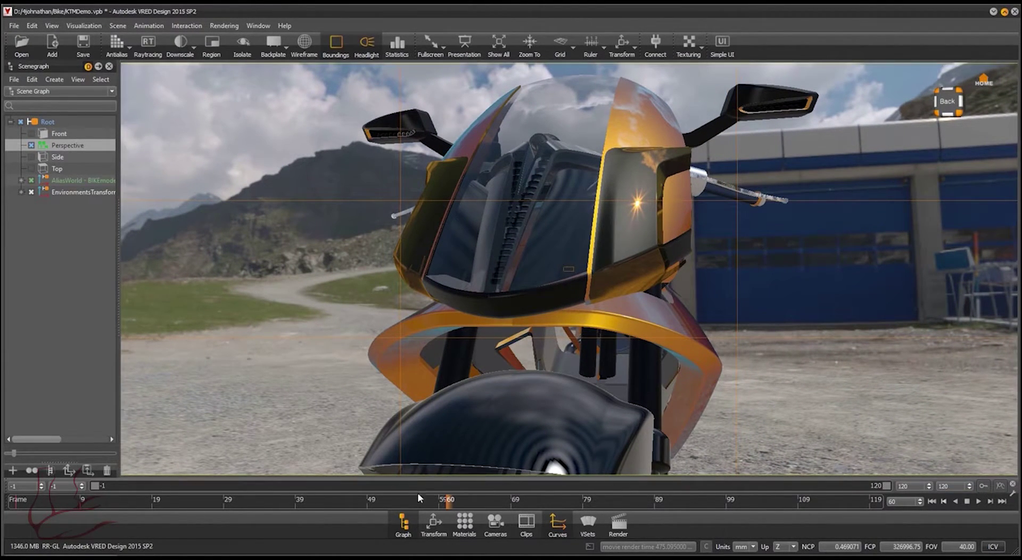
# Step: Keyframe a low side view of the bike with its front wheel nearest at frame 120, and play the camera animation
pyautogui.click(110, 503)
pyautogui.moveTo(110, 509); pyautogui.dragTo(946, 534)
pyautogui.moveTo(836, 309); pyautogui.dragTo(592, 270)
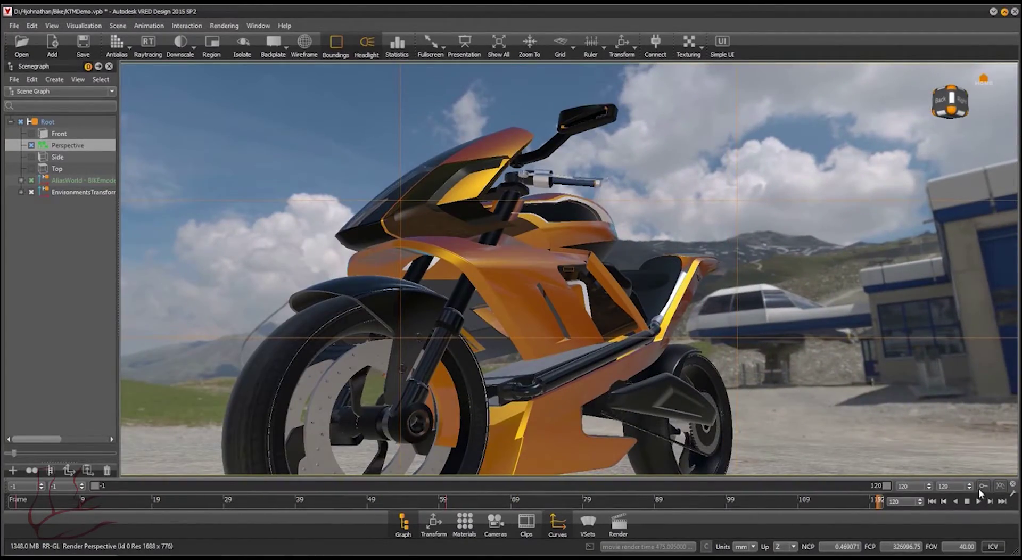
pyautogui.click(979, 501)
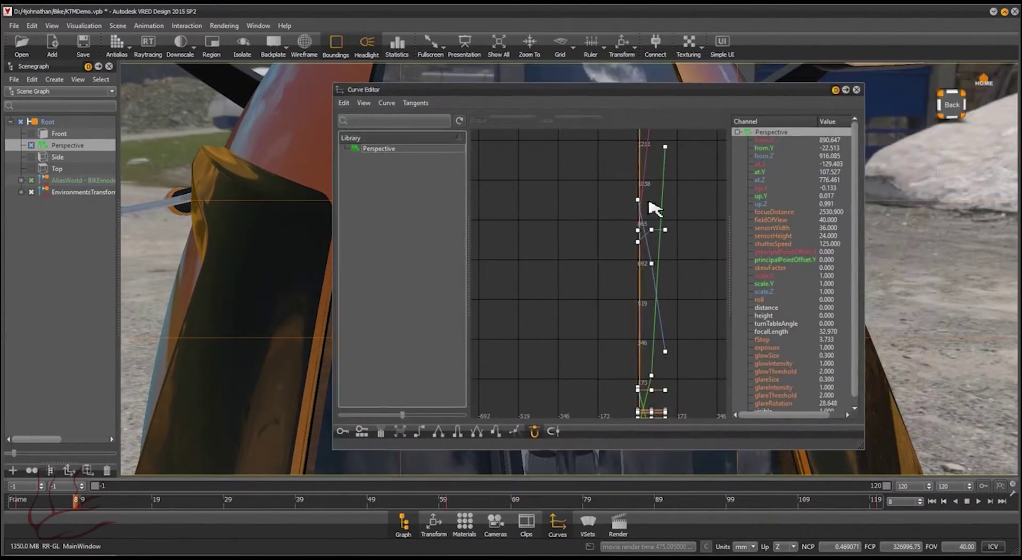
# Step: Adjust the tangent of the camera curve's frame 60 key in the Curve Editor and scrub through the animation
pyautogui.moveTo(650, 206); pyautogui.dragTo(666, 230)
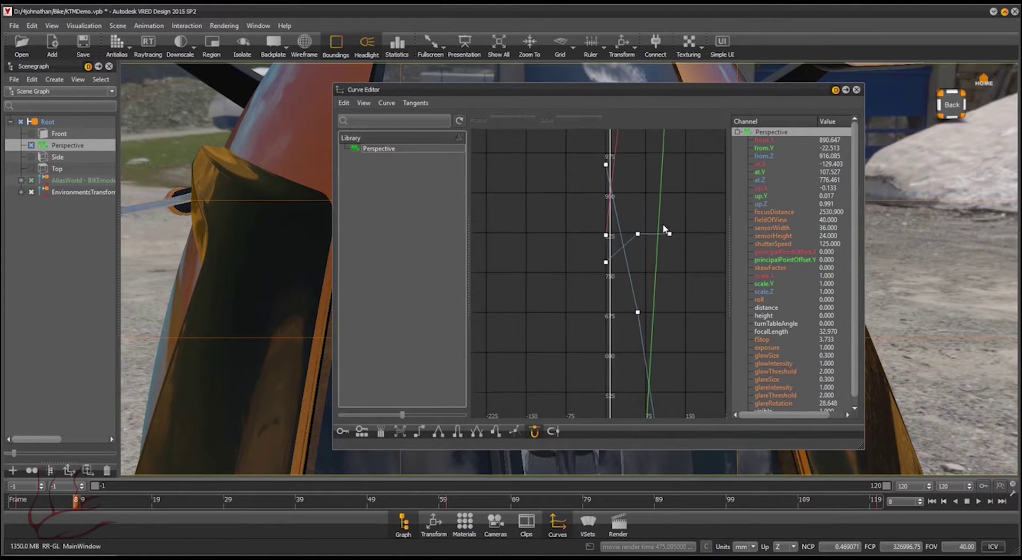
pyautogui.scroll(3, 666, 230)
pyautogui.click(625, 237)
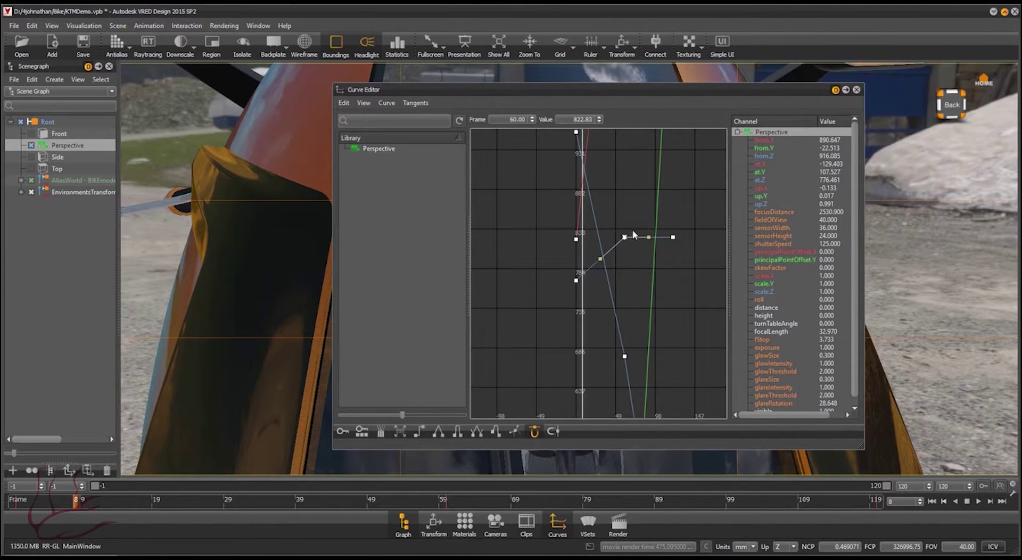
pyautogui.moveTo(601, 259); pyautogui.dragTo(605, 248)
pyautogui.scroll(-1, 631, 206)
pyautogui.moveTo(636, 280); pyautogui.dragTo(637, 315, button='middle')
pyautogui.moveTo(559, 499); pyautogui.dragTo(877, 501)
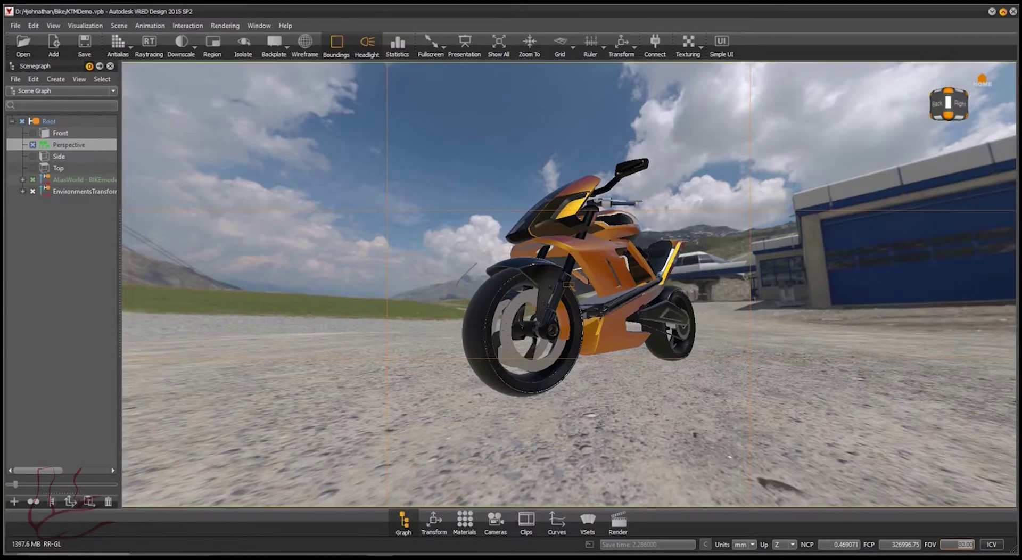
# Step: Change the camera's field of view and reframe the bike in the viewport
pyautogui.write('0')
pyautogui.press('Return')
pyautogui.moveTo(587, 301); pyautogui.dragTo(604, 372, button='right')
pyautogui.moveTo(566, 274); pyautogui.dragTo(632, 359, button='right')
pyautogui.moveTo(633, 362); pyautogui.dragTo(628, 181)
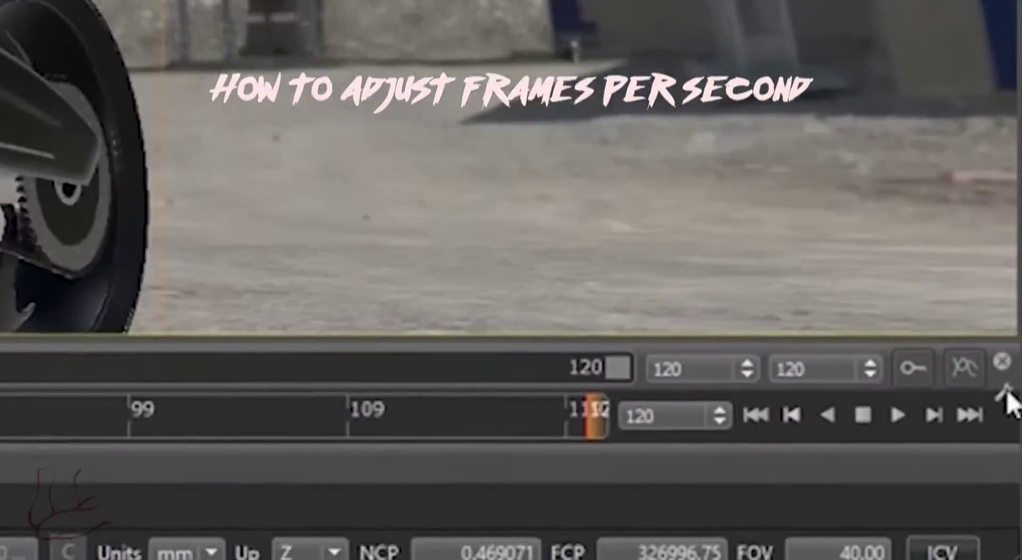
# Step: Open the animation settings to examine the frames-per-second and playback speed options
pyautogui.click(999, 467)
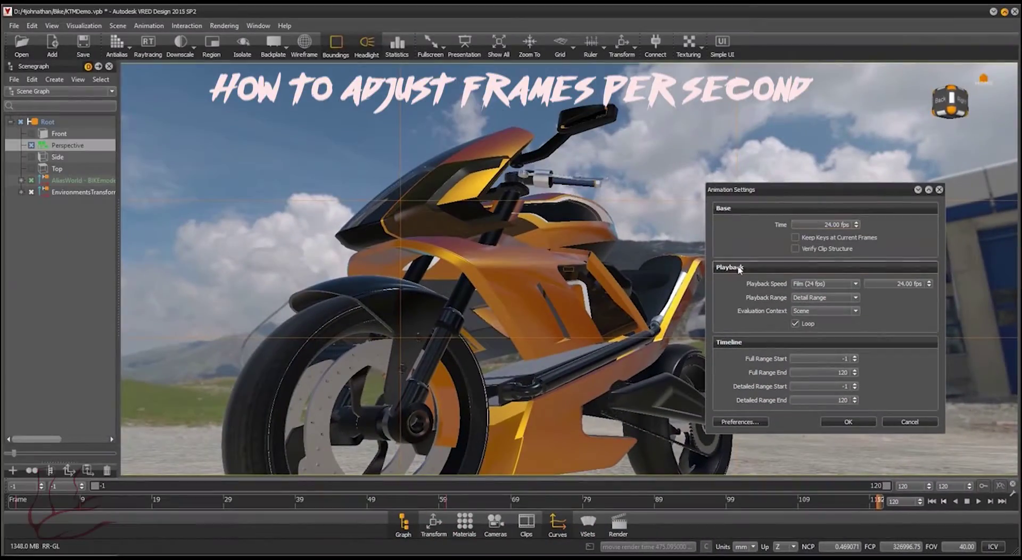
pyautogui.moveTo(810, 189); pyautogui.dragTo(605, 165)
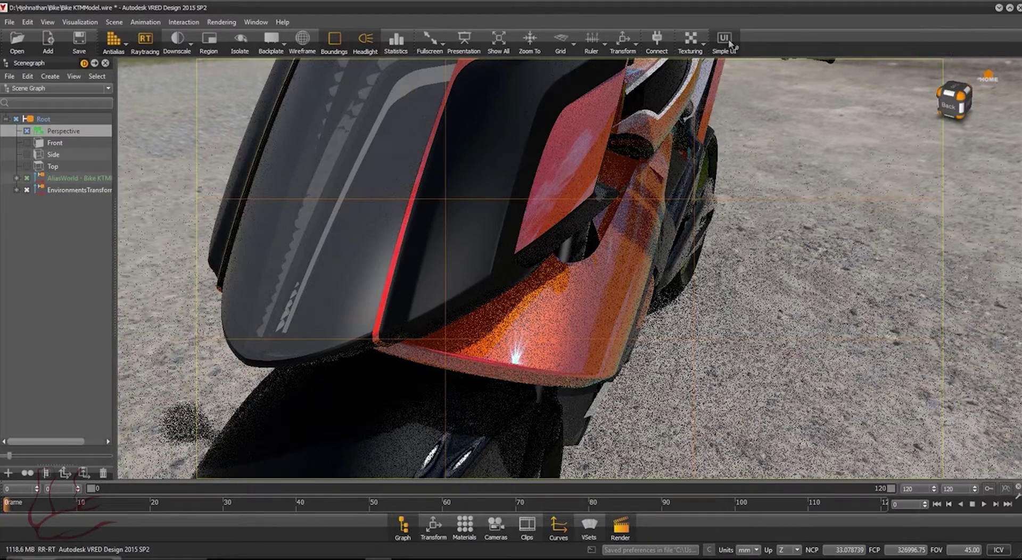
# Step: Switch to the simple interface and choose Time as the image render quality basis
pyautogui.click(730, 45)
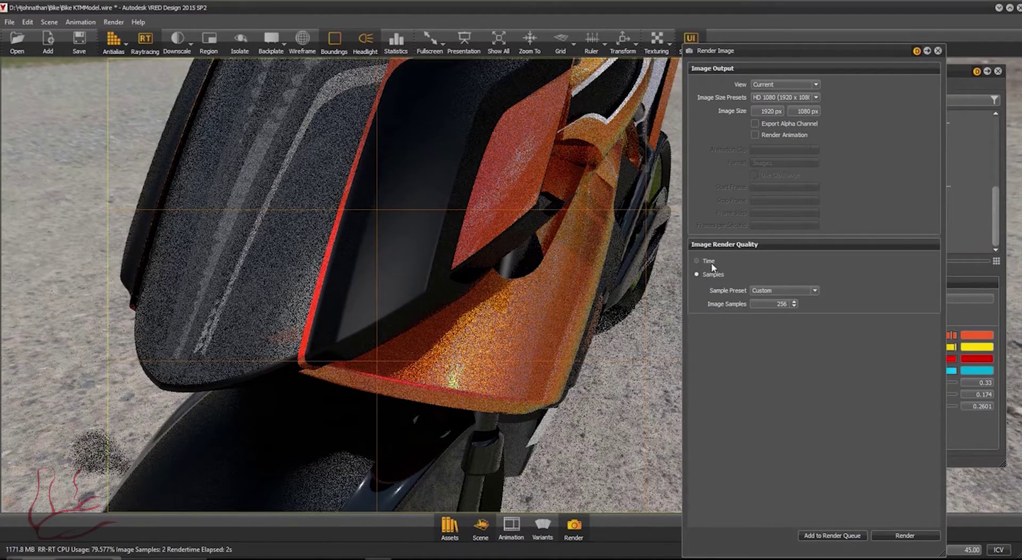
pyautogui.click(712, 264)
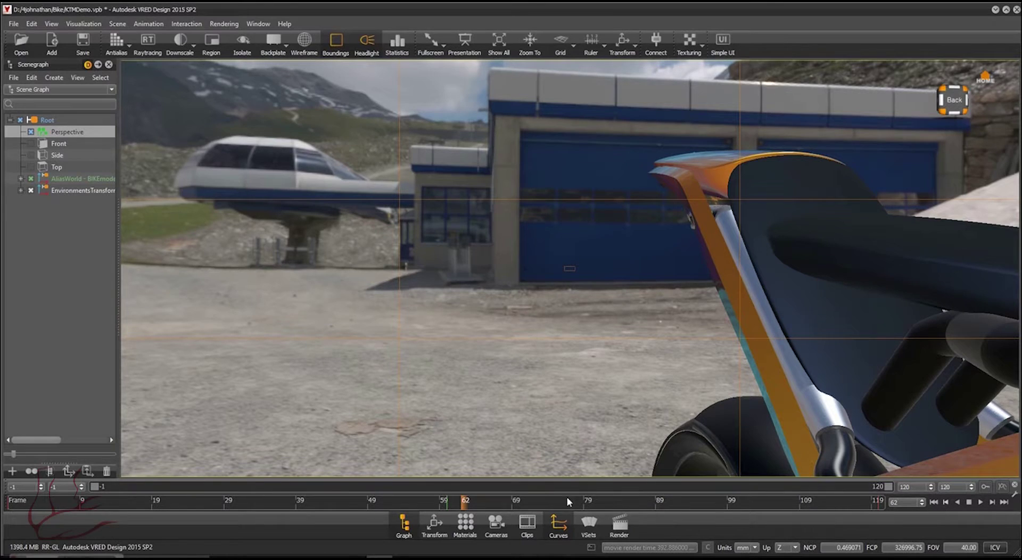
# Step: Open the render settings and enable animation rendering with the Timeline type and the Images format
pyautogui.click(617, 524)
pyautogui.moveTo(871, 42); pyautogui.dragTo(869, 27)
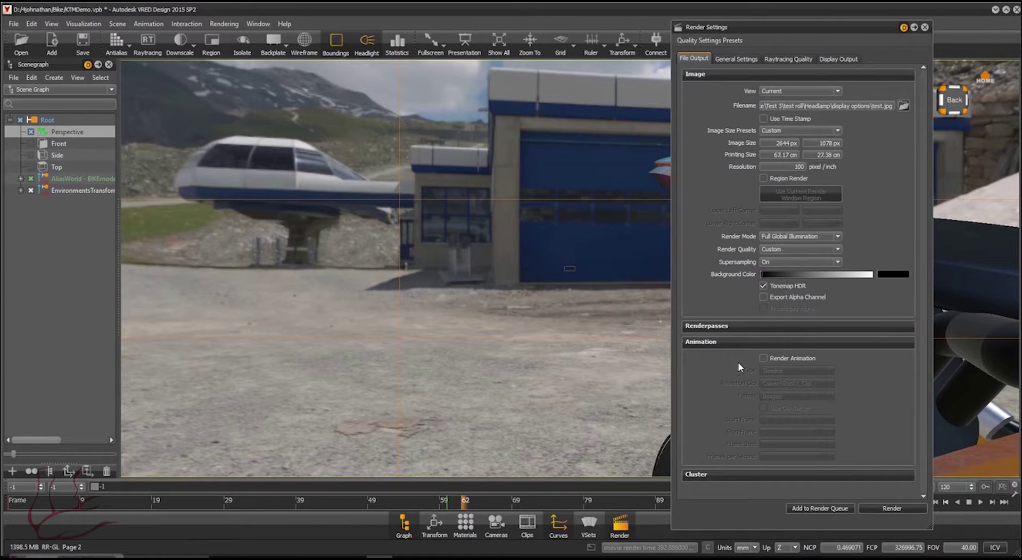
pyautogui.click(764, 358)
pyautogui.click(790, 370)
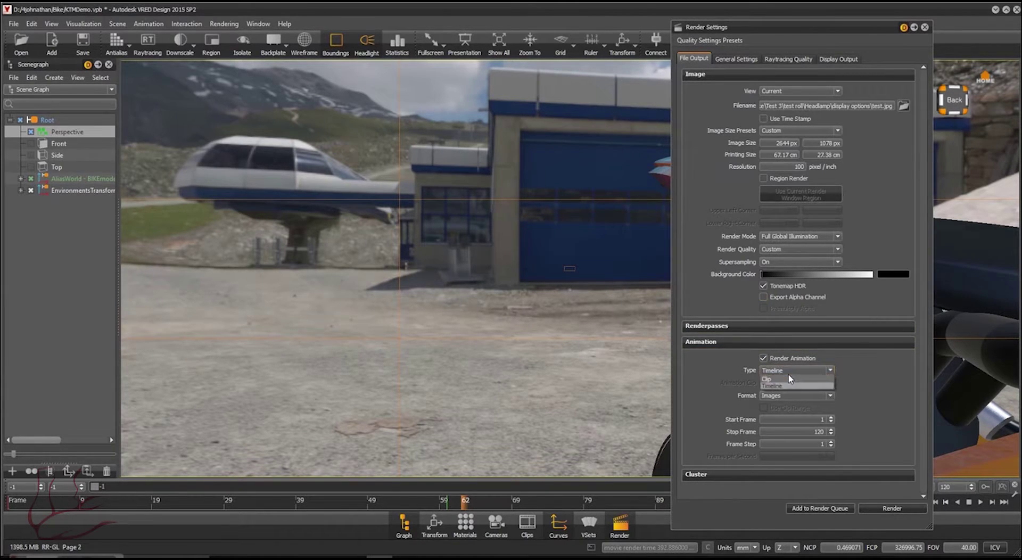
pyautogui.click(787, 386)
pyautogui.click(788, 369)
pyautogui.click(785, 386)
pyautogui.click(779, 397)
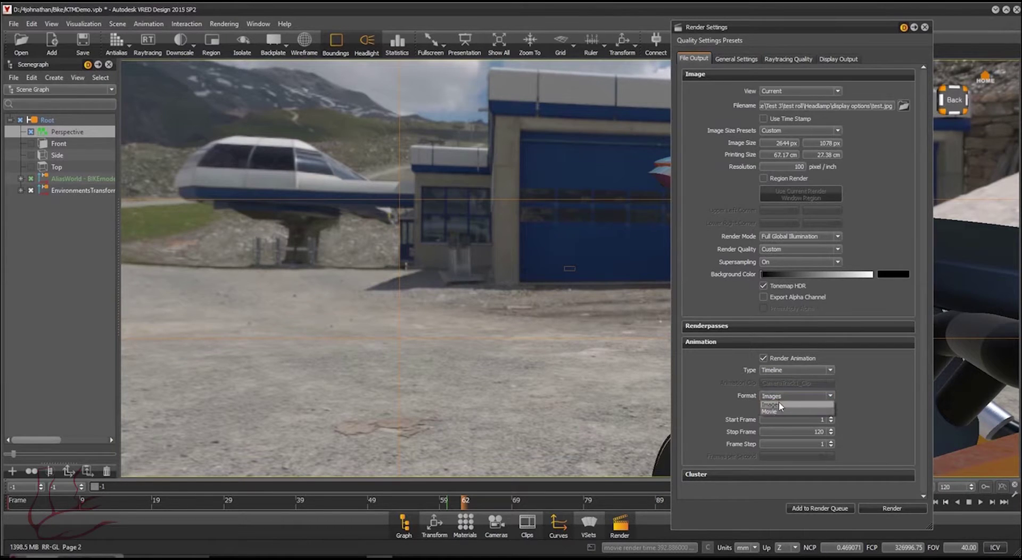
pyautogui.click(778, 402)
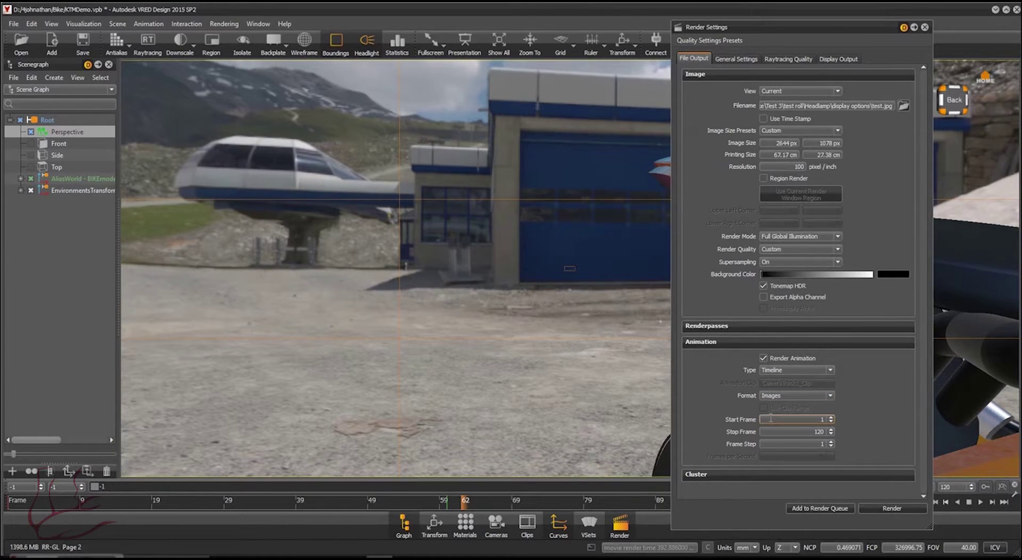
# Step: Examine the animation type, stop frame and frame step options for the animation render
pyautogui.click(769, 373)
pyautogui.click(796, 372)
pyautogui.doubleClick(818, 430)
pyautogui.doubleClick(819, 442)
pyautogui.click(862, 387)
# Step: Switch to the simple interface and examine the hours and minutes settings of the time-based image render quality
pyautogui.moveTo(819, 30); pyautogui.dragTo(858, 60)
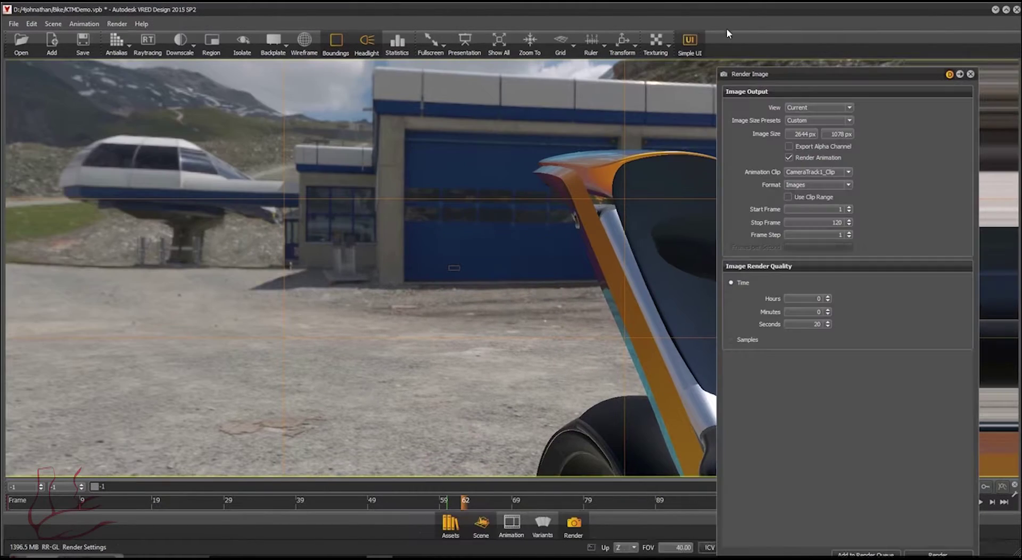
pyautogui.moveTo(798, 72); pyautogui.dragTo(777, 53)
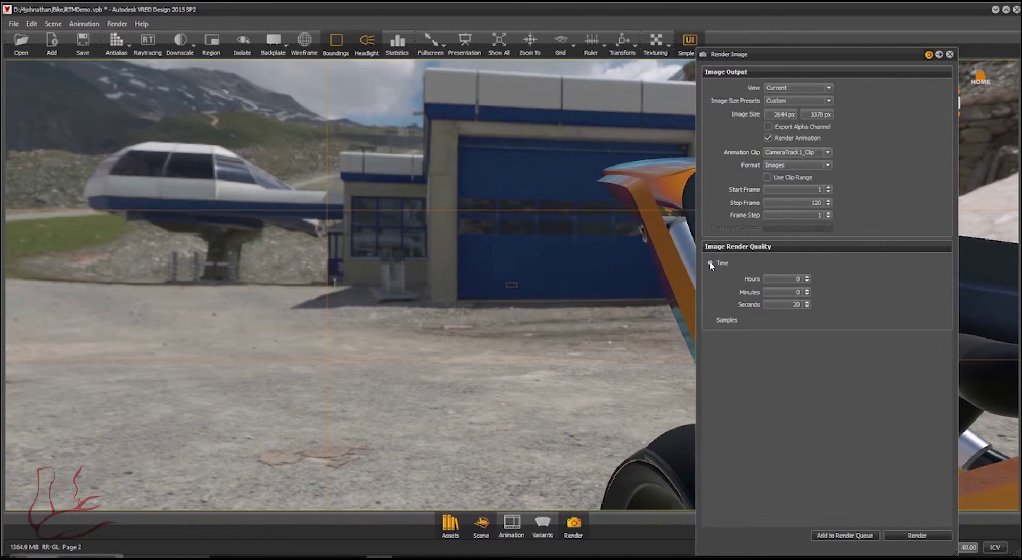
pyautogui.click(795, 292)
pyautogui.click(795, 278)
# Step: Return to the full interface and set the animation render type to Timeline
pyautogui.click(689, 39)
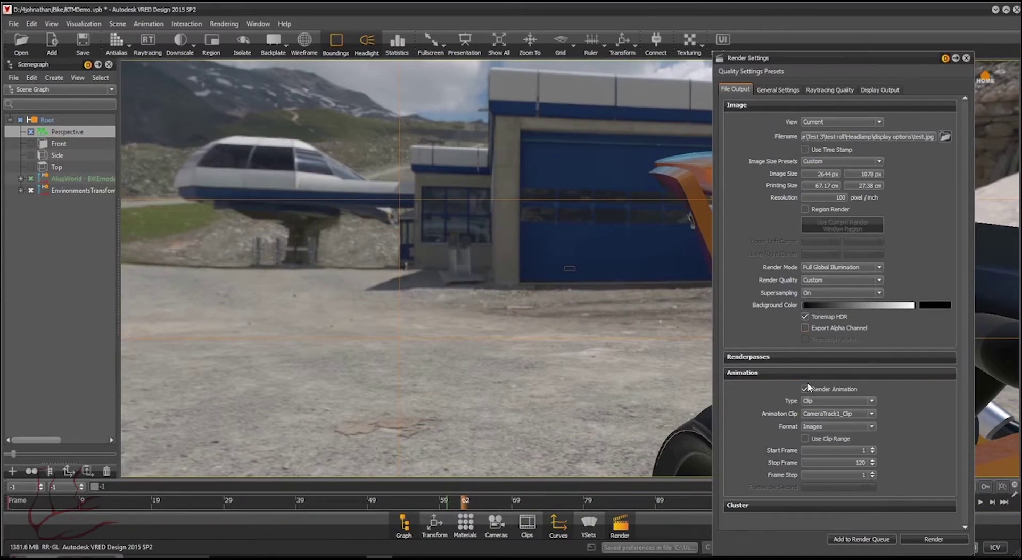
pyautogui.click(813, 406)
pyautogui.click(814, 419)
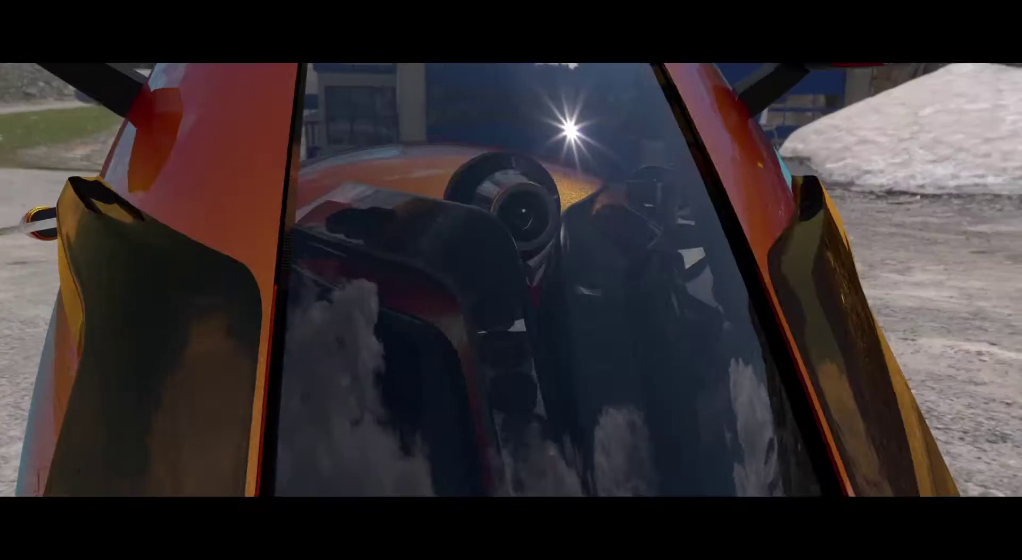